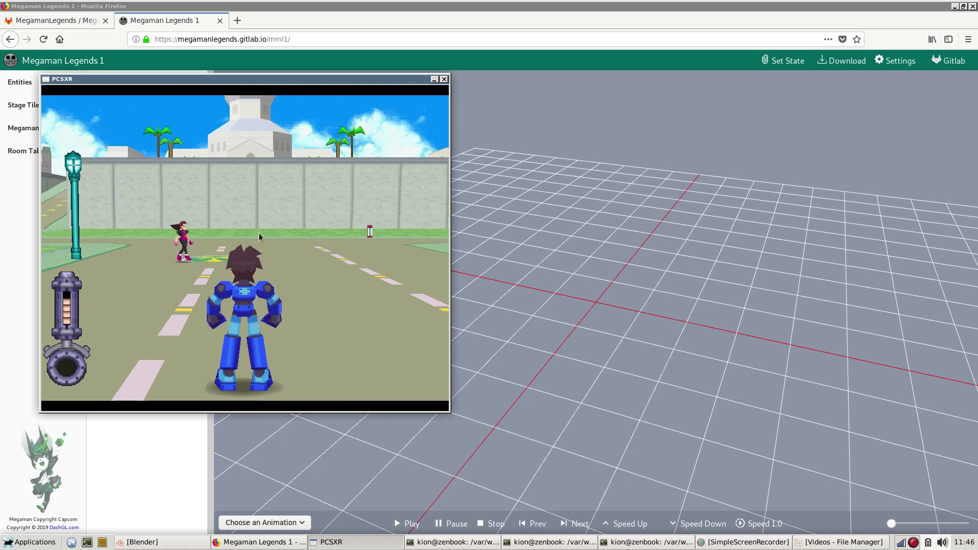
Pause the running game in PCSXR and save its state to Slot 6
key("Escape")
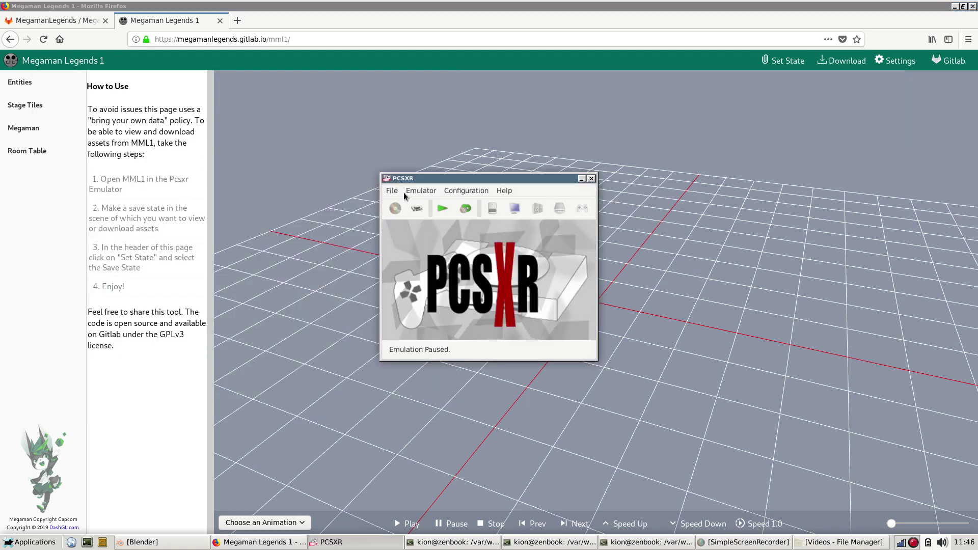
left_click(405, 192)
mouse_move(442, 257)
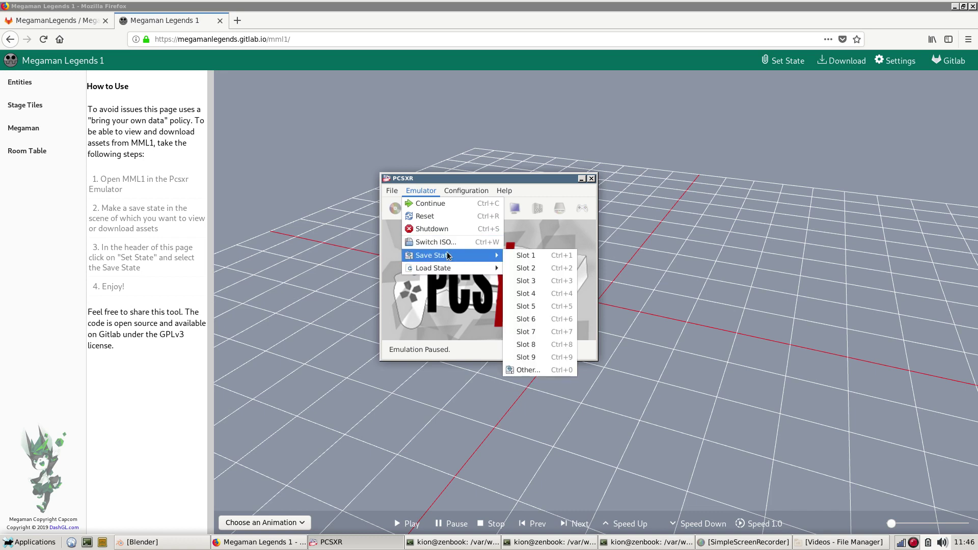
left_click(517, 319)
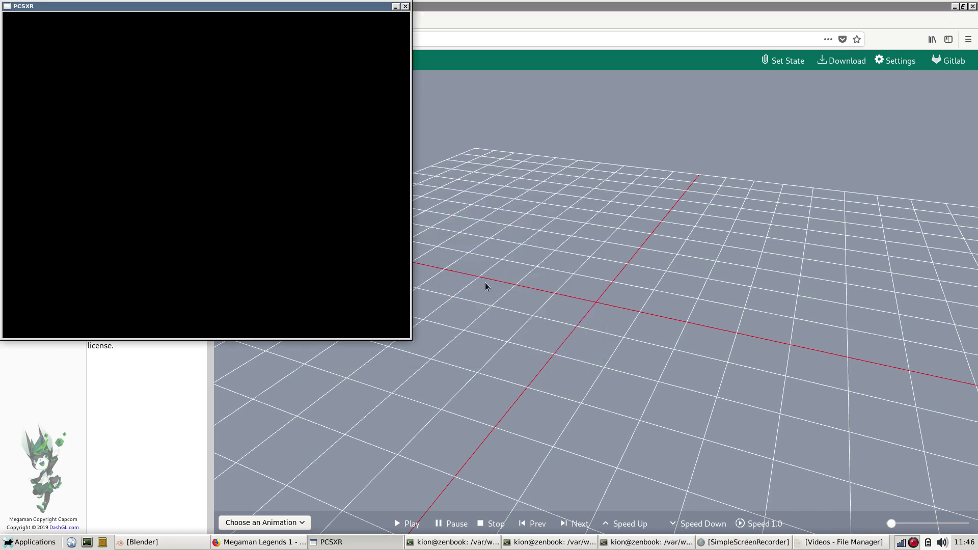
Move the resumed game window aside, pause the emulation again and minimize PCSXR to return to the web viewer
left_click_drag(220, 7, 328, 83)
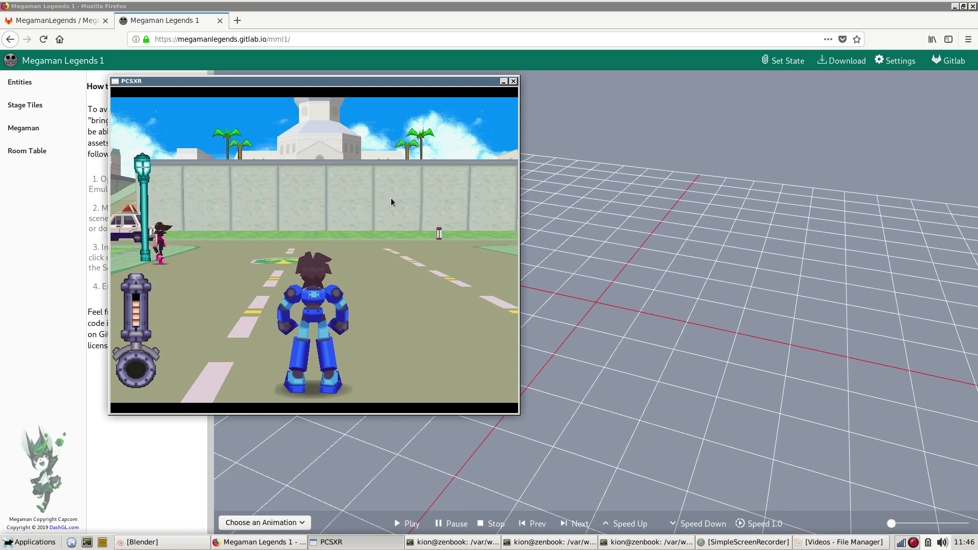
key("Escape")
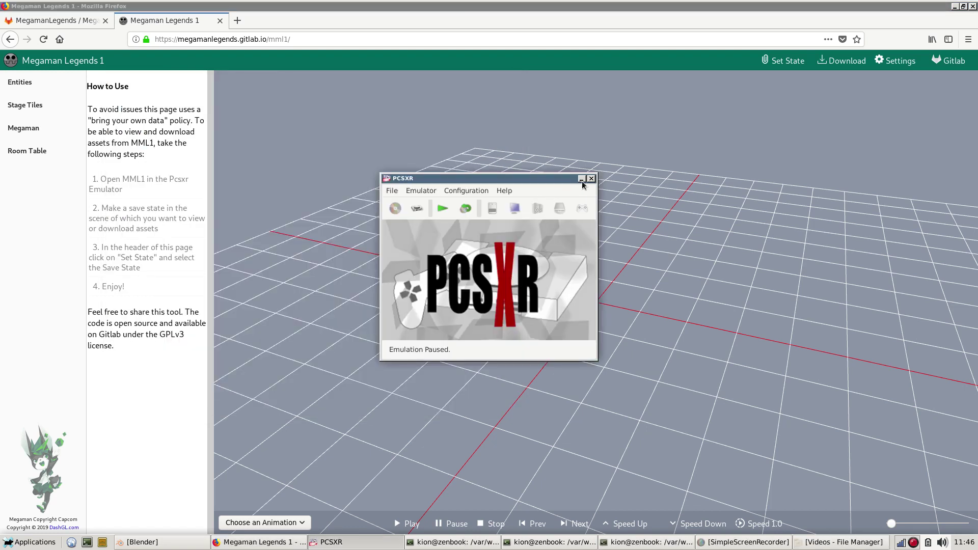
left_click(581, 179)
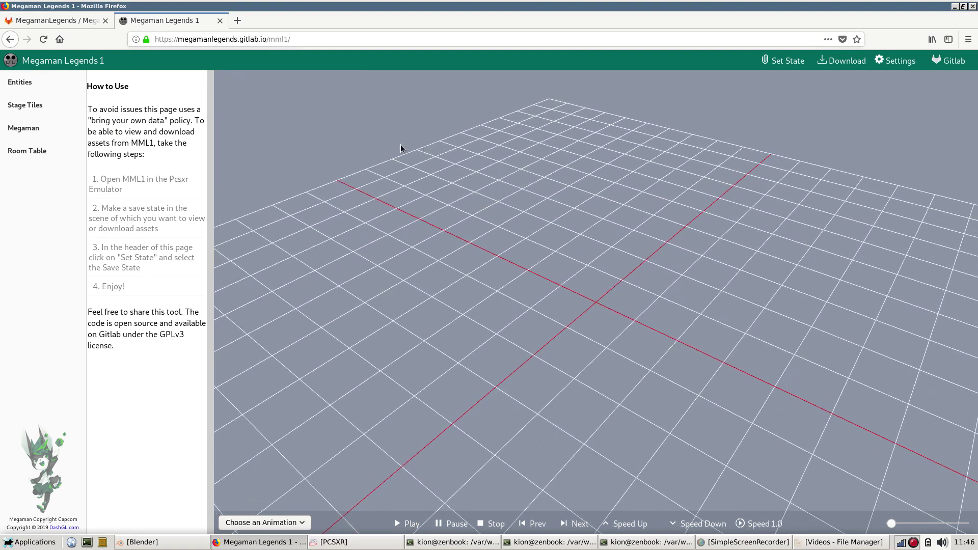
left_click_drag(471, 179, 544, 158)
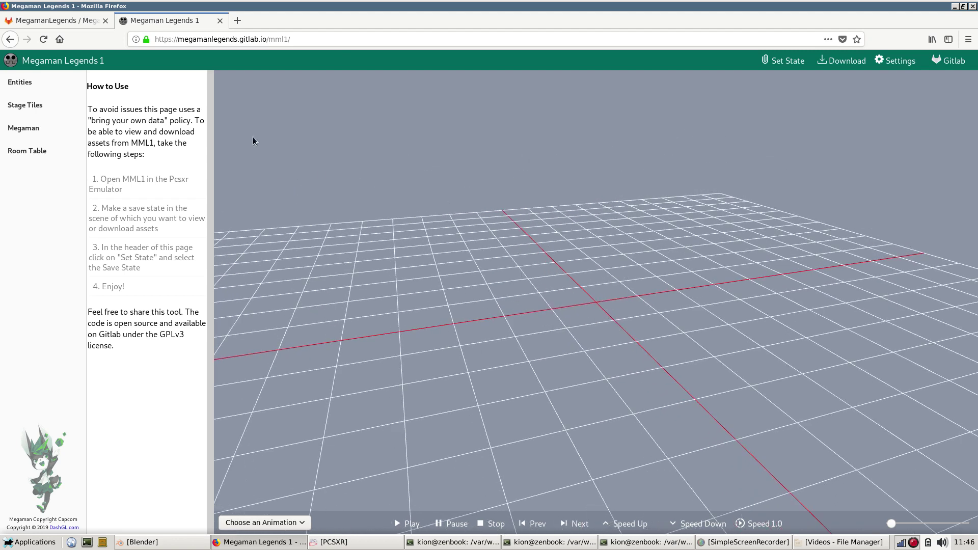
left_click_drag(111, 102, 152, 190)
left_click(160, 285)
left_click_drag(520, 237, 509, 237)
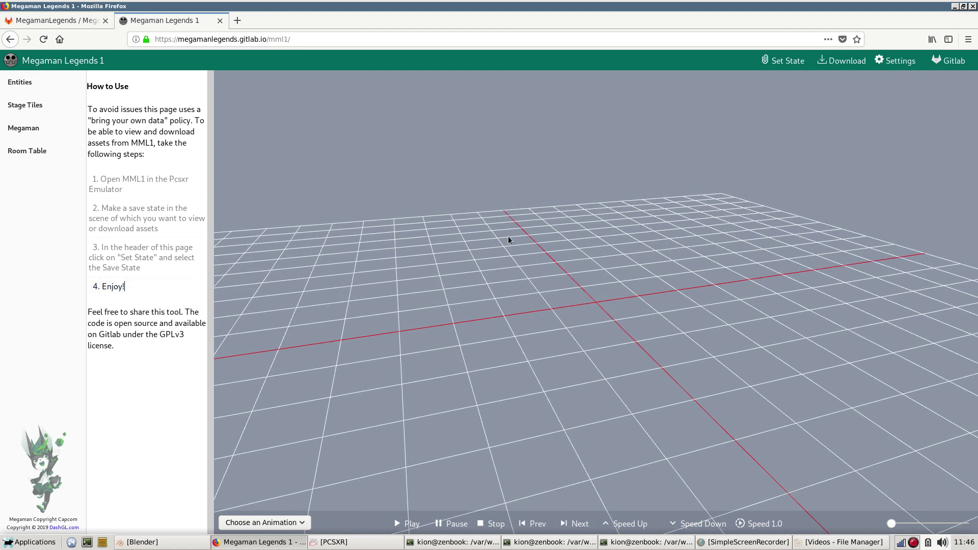
Load the save state file MEGAMAN_LEGENDS-SLUS00603.005 from the sstates folder into the web viewer
left_click(786, 62)
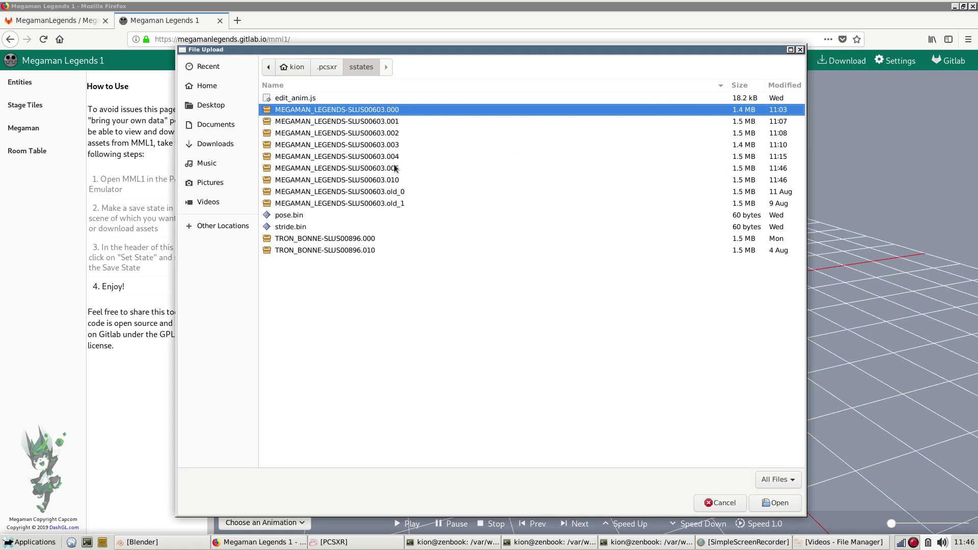
left_click(394, 168)
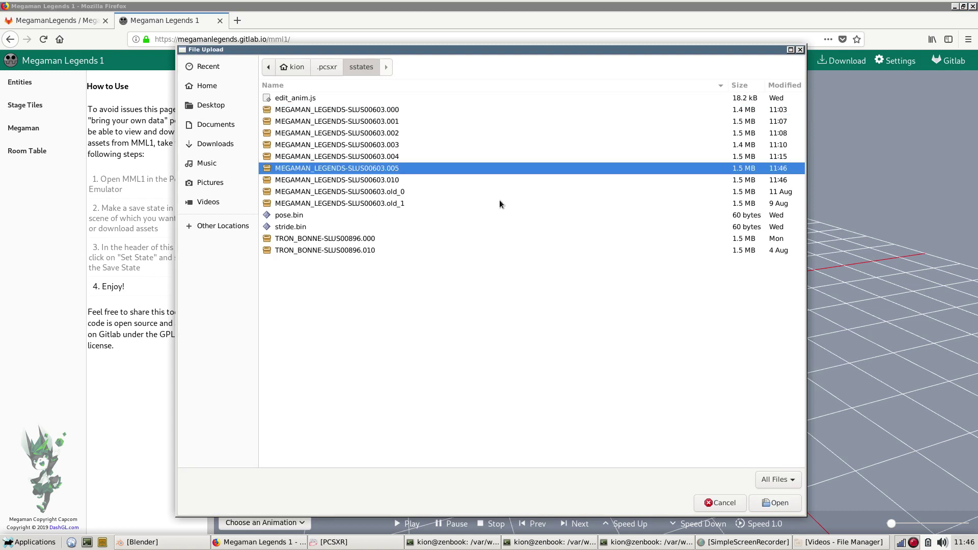
double_click(367, 168)
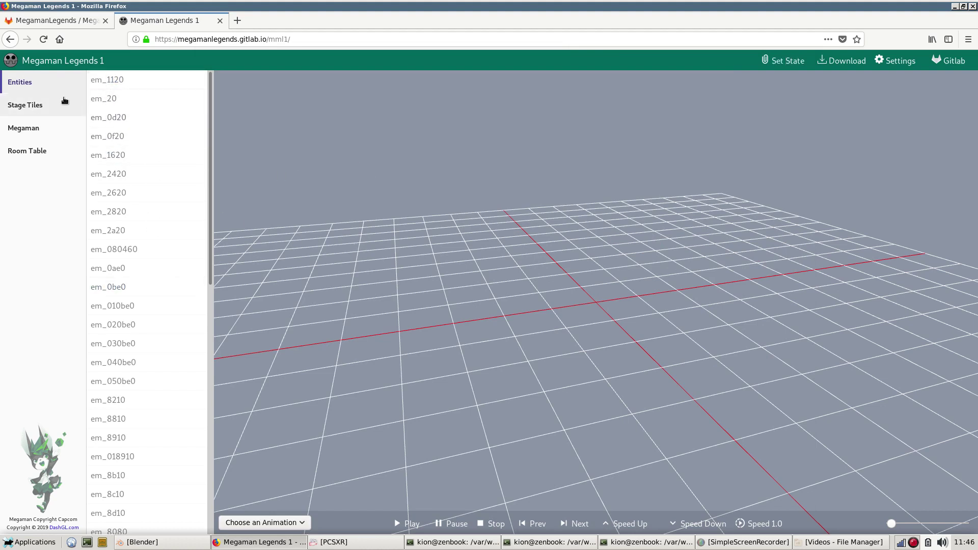
Open the entity em_1120 and view its model close up from the front
left_click(137, 84)
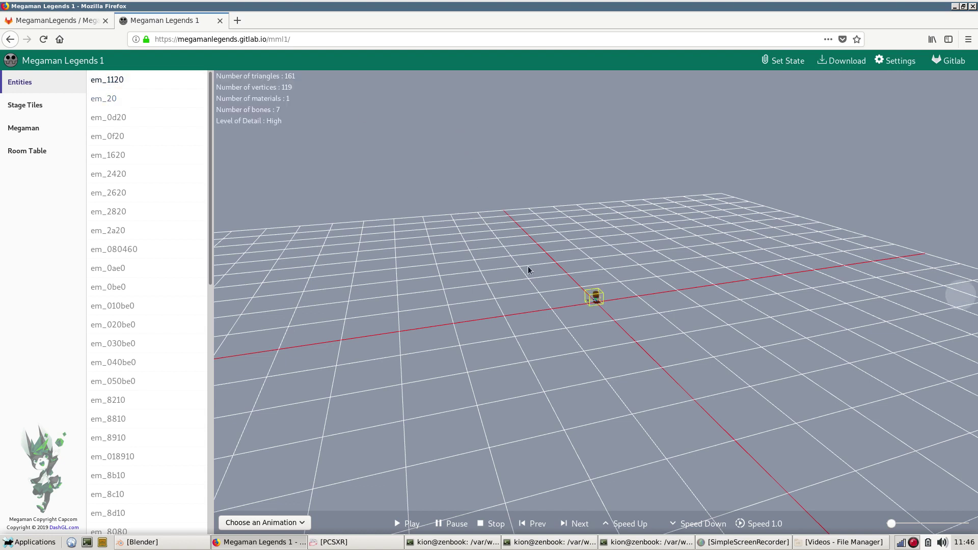
left_click_drag(528, 267, 610, 311)
scroll(624, 312, "up", 20)
scroll(626, 309, "up", 5)
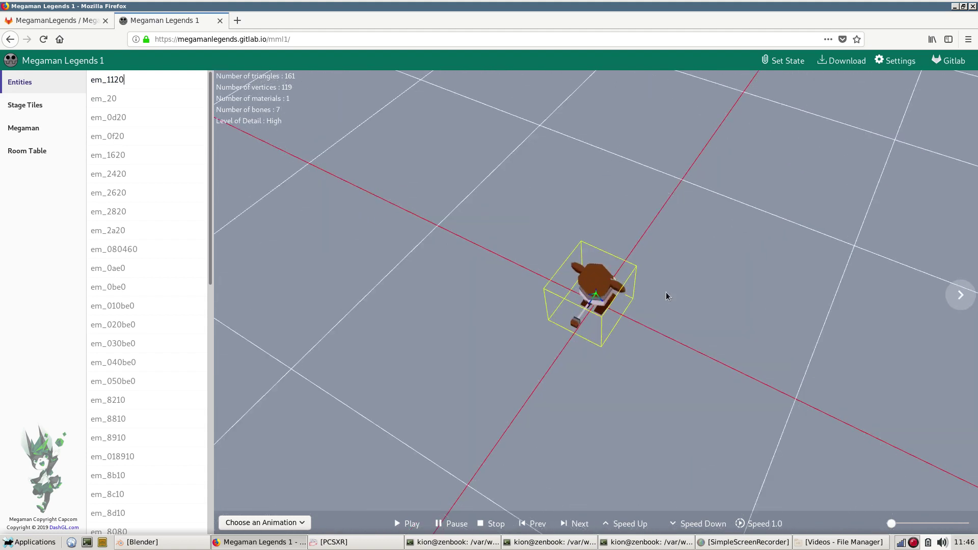
left_click_drag(666, 293, 357, 232)
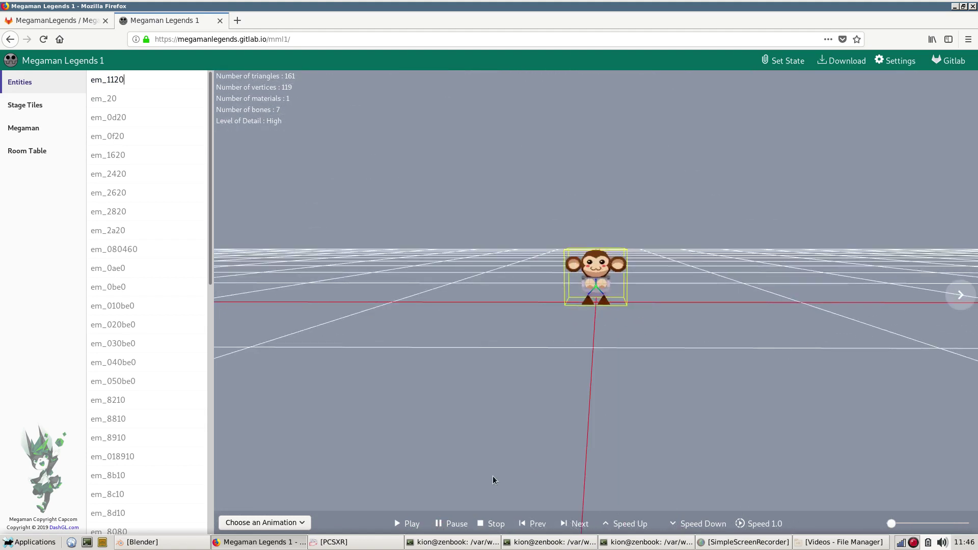
Browse em_1120's meshes forward to the low-detail body and back to the high-detail model
left_click(960, 295)
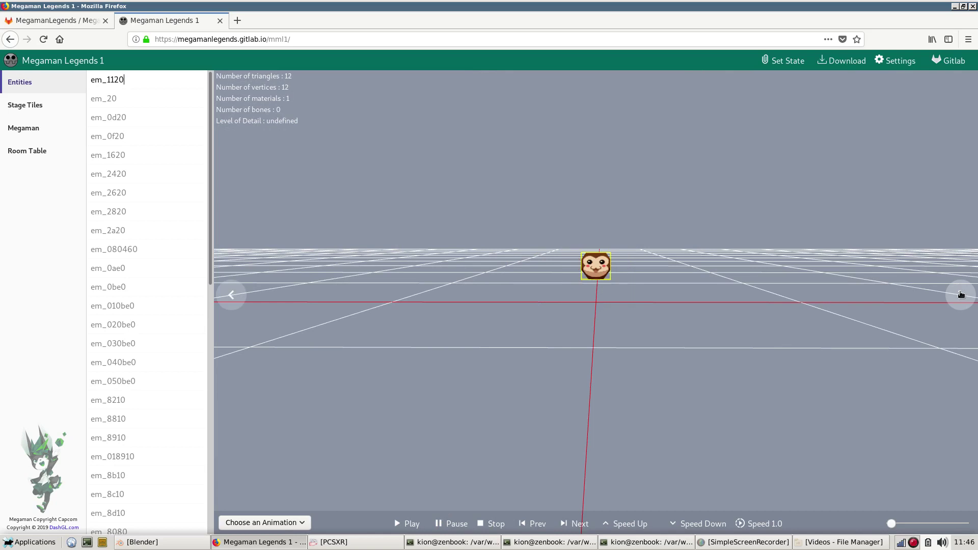
left_click(960, 294)
left_click(960, 294)
left_click(961, 295)
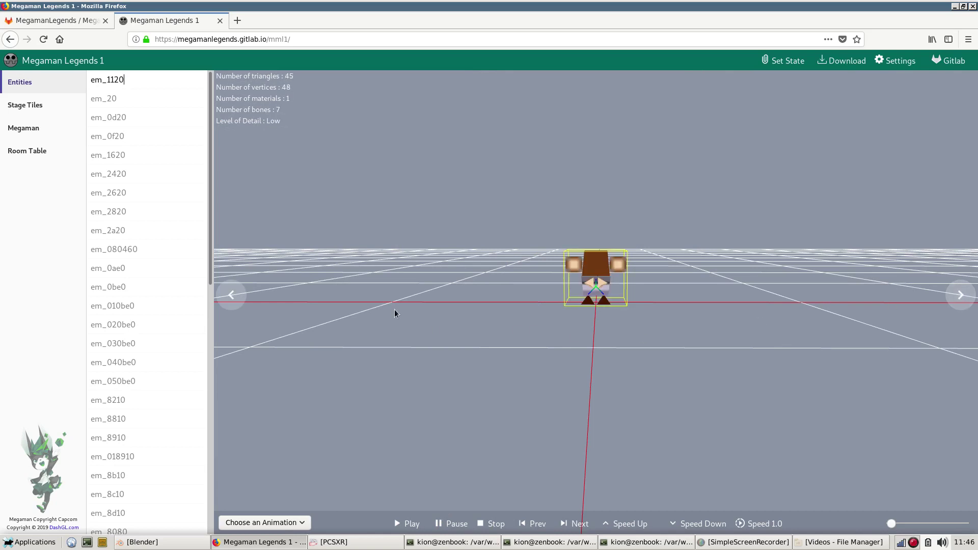
left_click(224, 296)
left_click(224, 297)
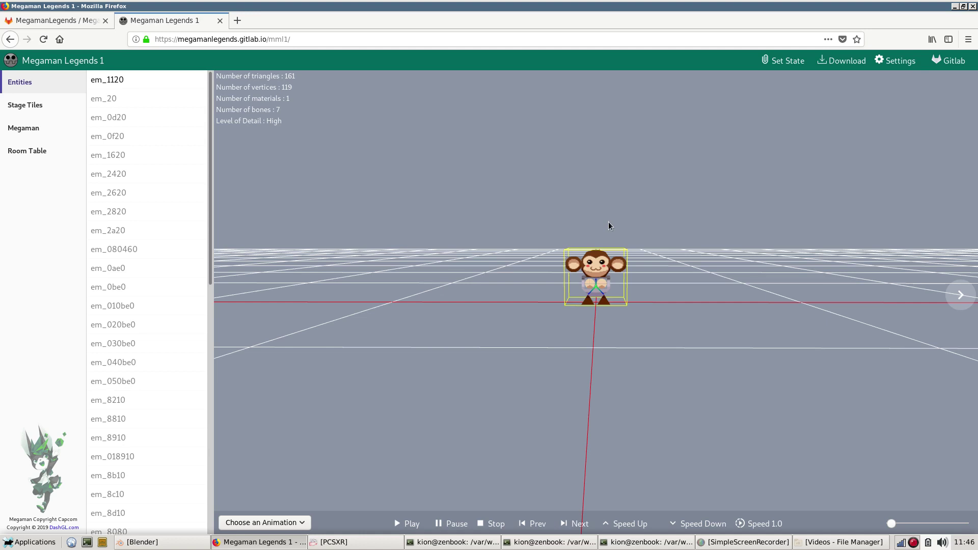
Examine em_1120's first separate face mesh up close and compare it with the full high-detail model
left_click(952, 295)
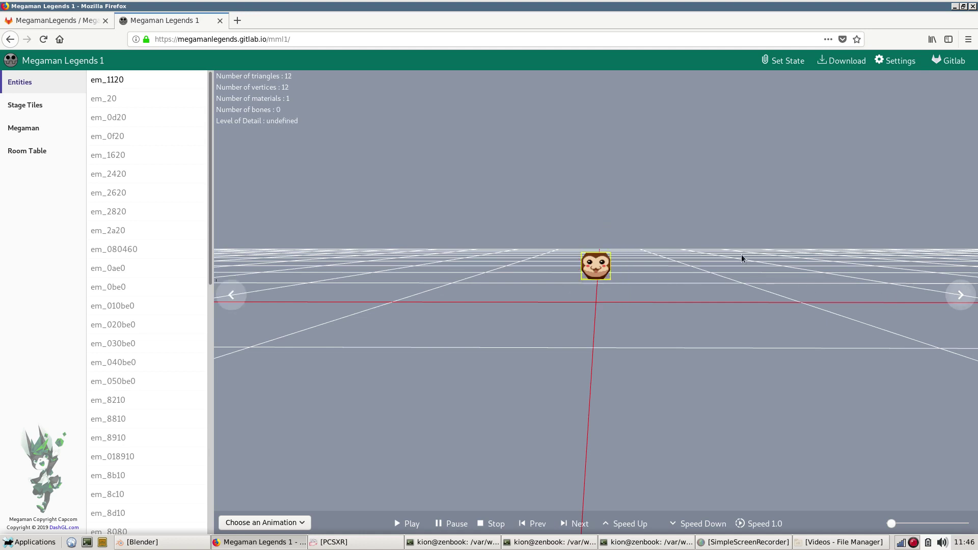
scroll(617, 268, "up", 7)
right_click_drag(599, 250, 604, 305)
left_click_drag(603, 304, 580, 304)
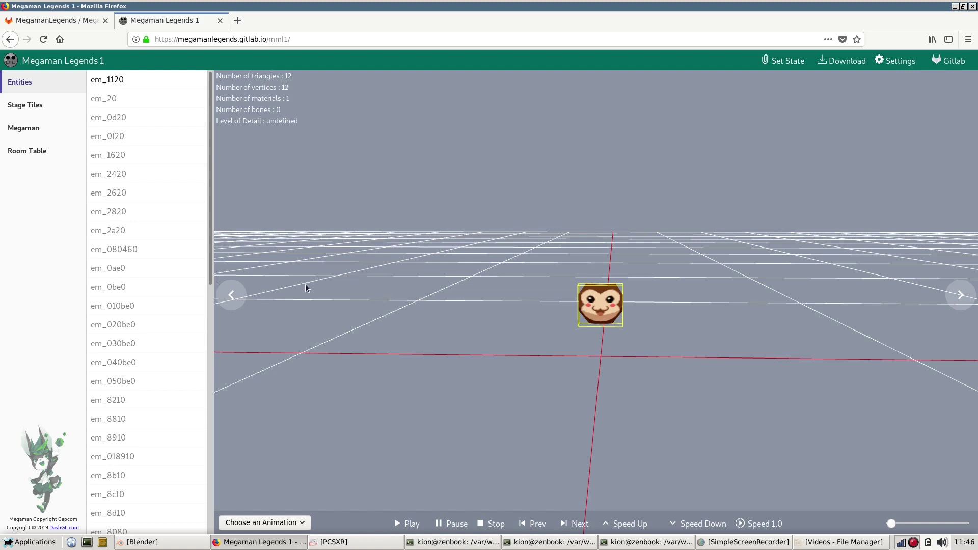
left_click(235, 297)
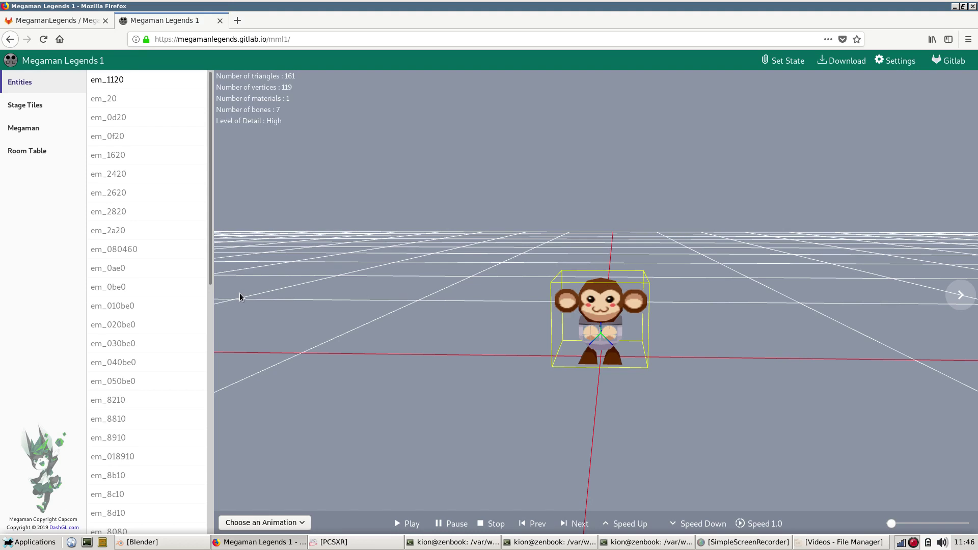
left_click(962, 295)
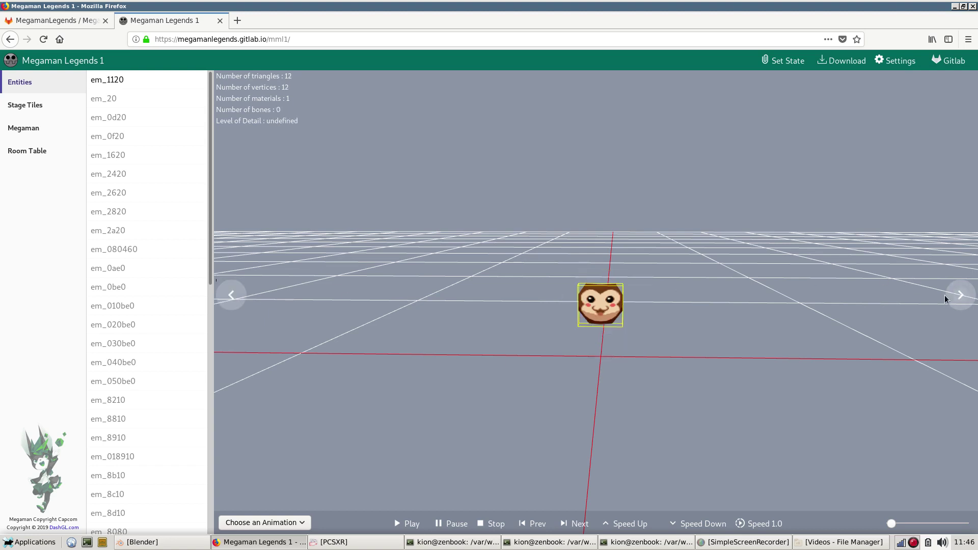
Step through em_1120's medium-detail and low-detail bodies and their face meshes, and inspect the last mesh at an angle
left_click(958, 293)
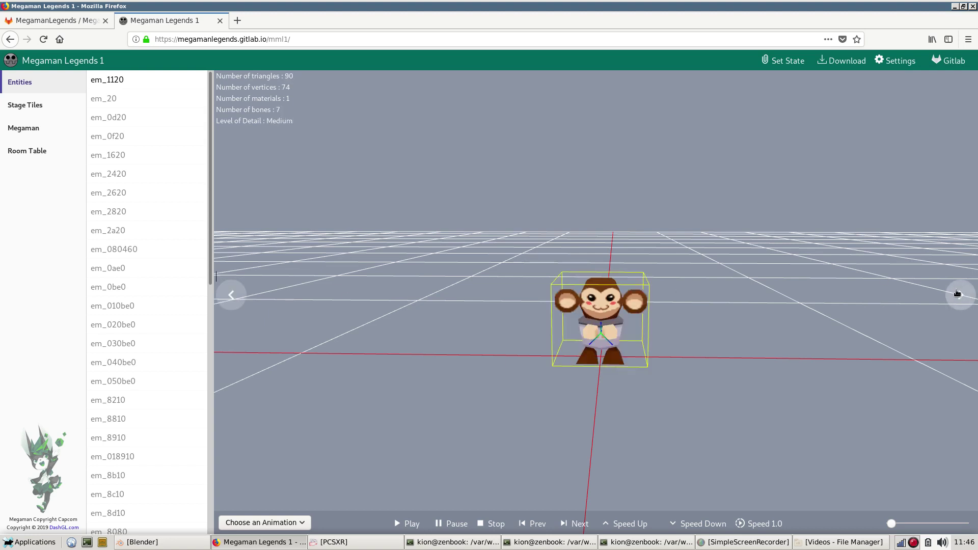
left_click(964, 302)
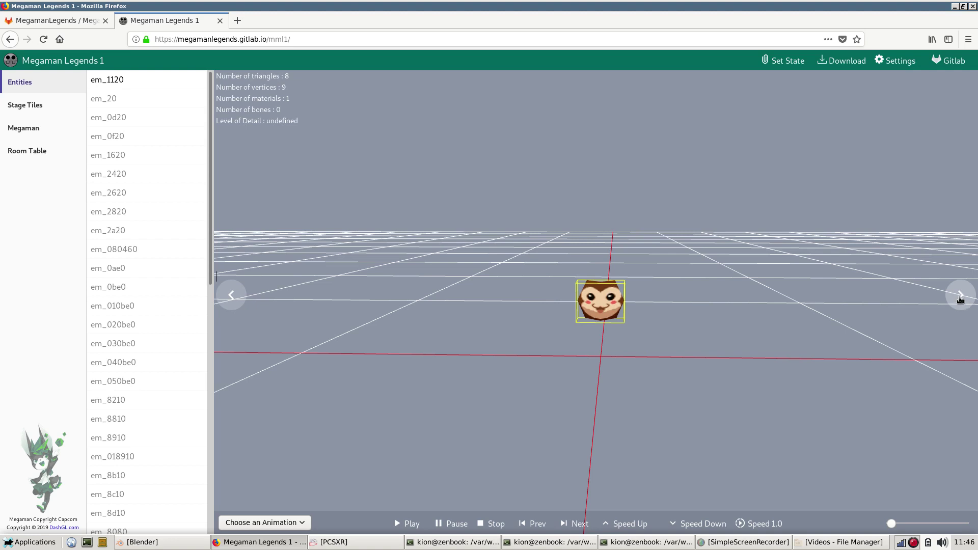
left_click(959, 296)
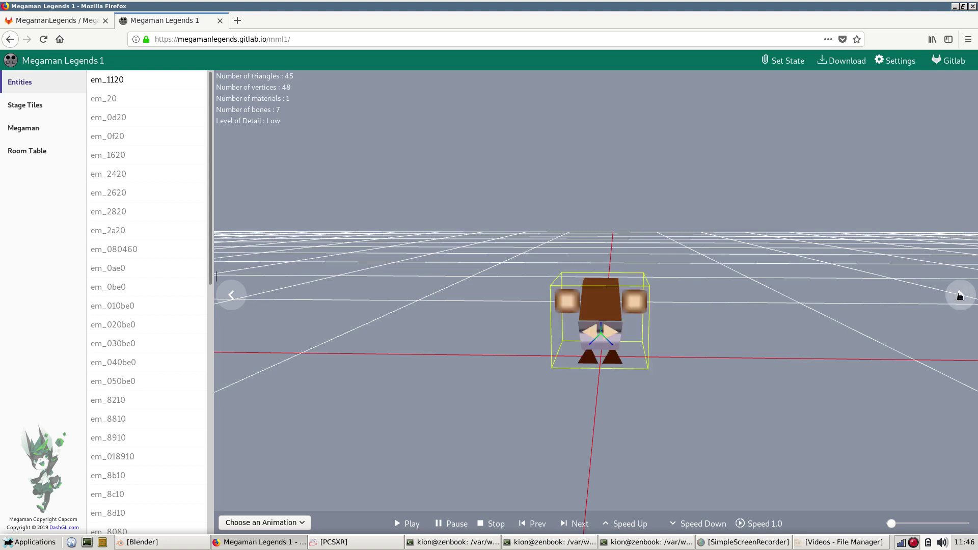
left_click(960, 296)
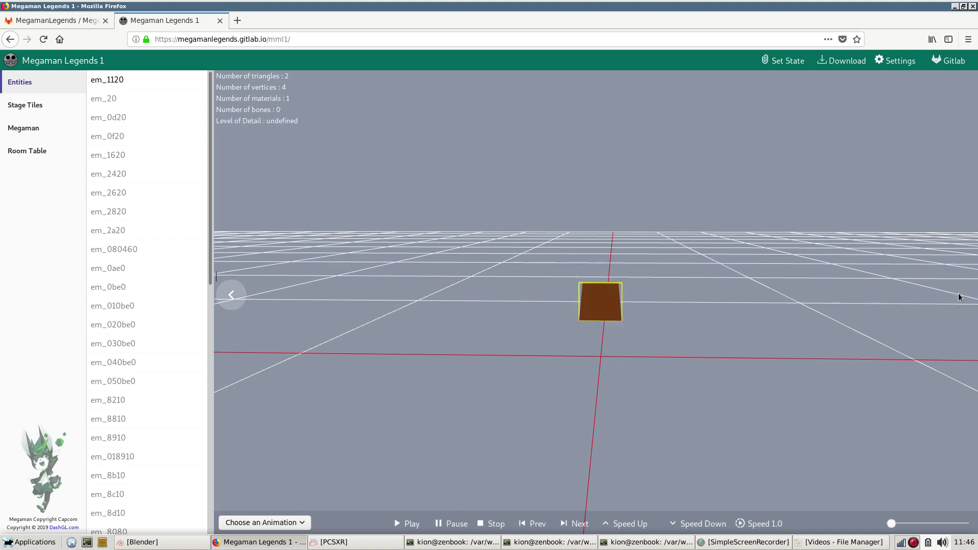
left_click_drag(797, 337, 768, 338)
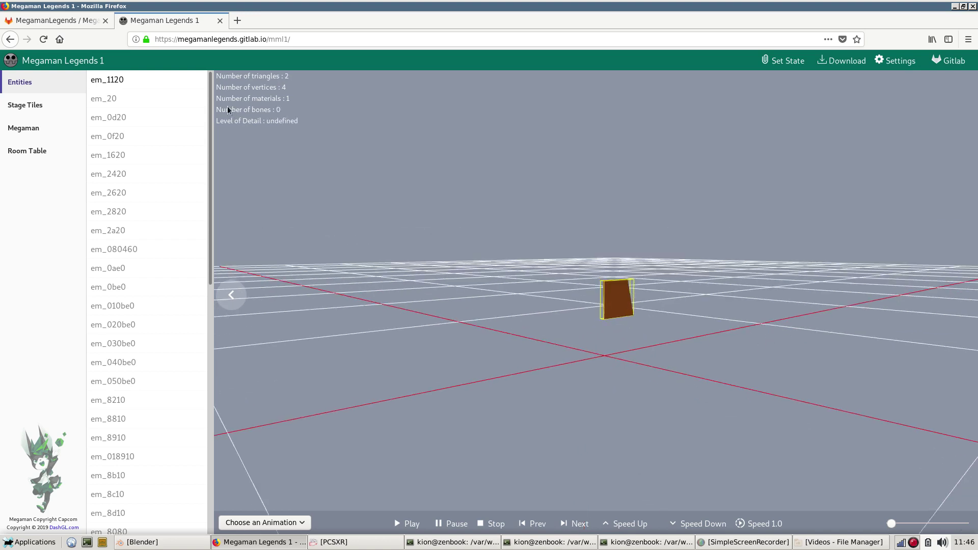
Open the entity em_20 and step through its alternate face meshes and medium-detail body from the front
left_click(179, 100)
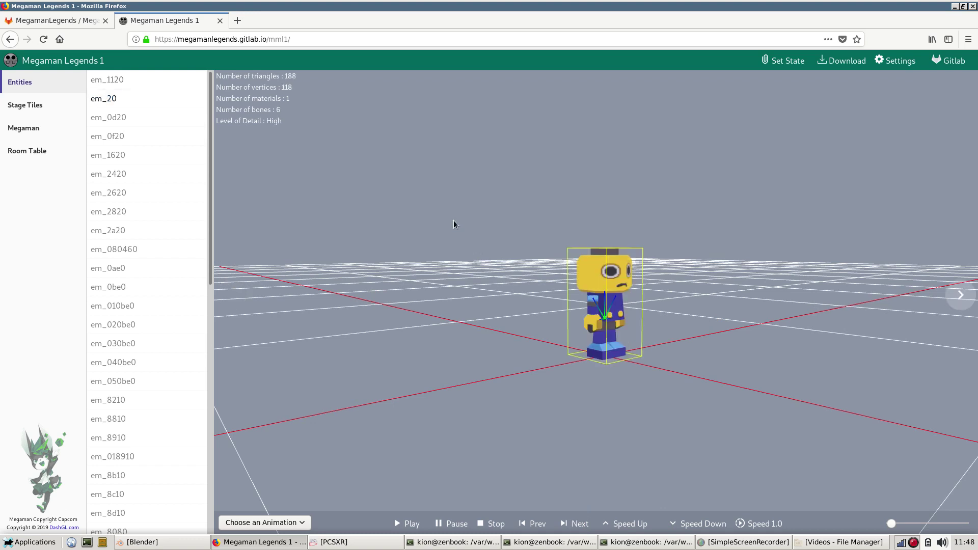
left_click(959, 295)
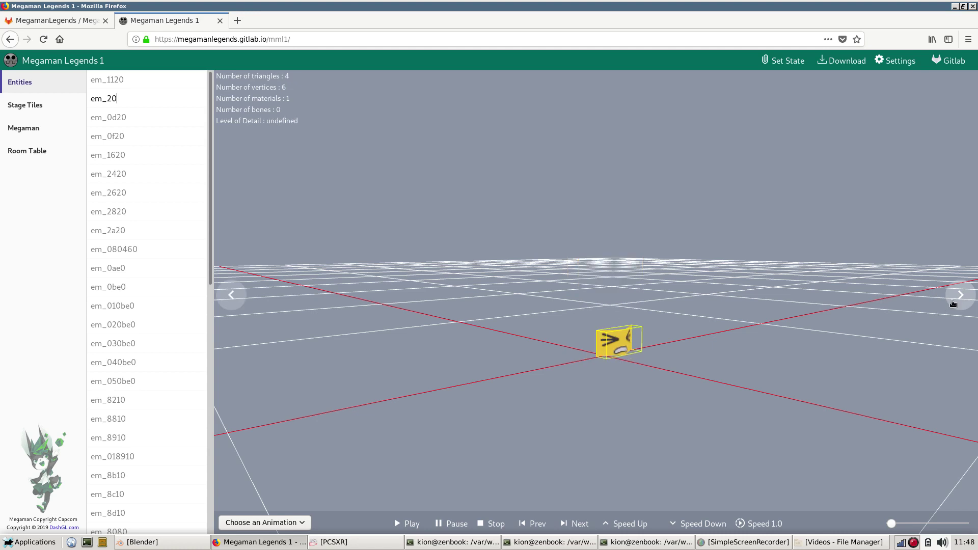
left_click_drag(804, 313, 919, 302)
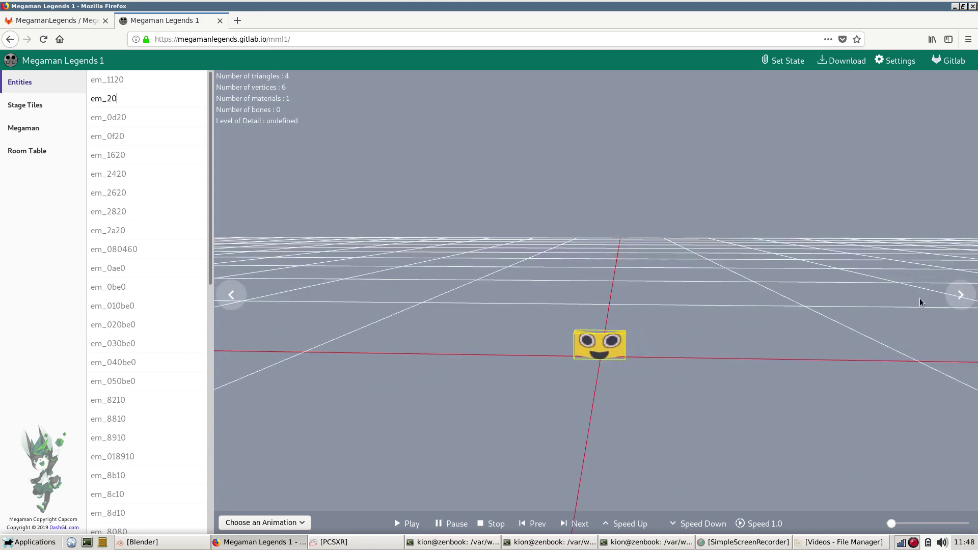
left_click(953, 296)
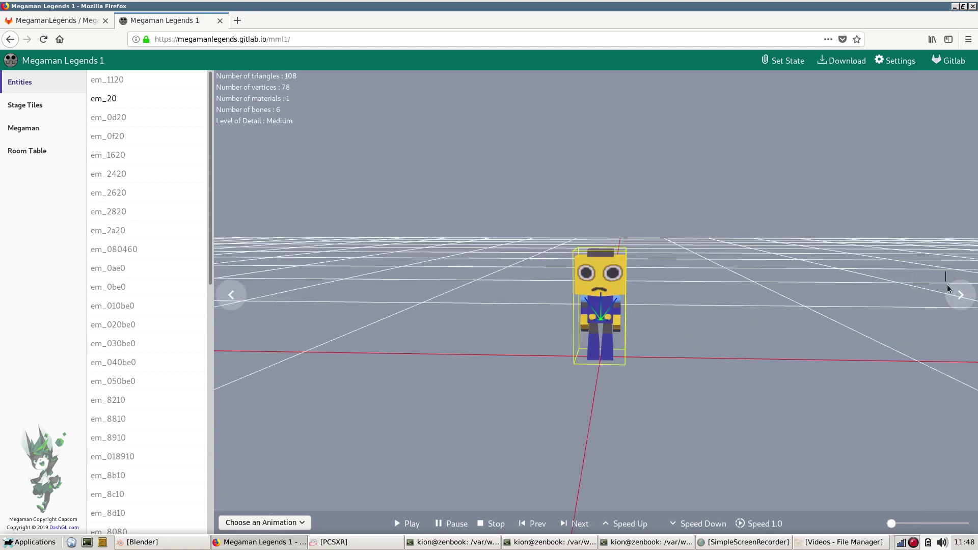
left_click(963, 298)
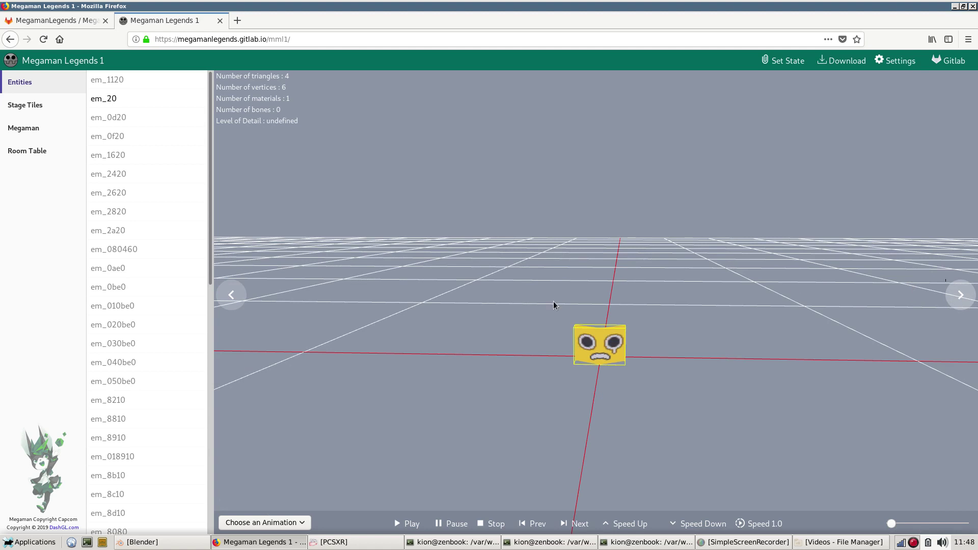
View the models of the entities em_0d20, em_0f20, em_1620 and em_2420 one after another
left_click(140, 118)
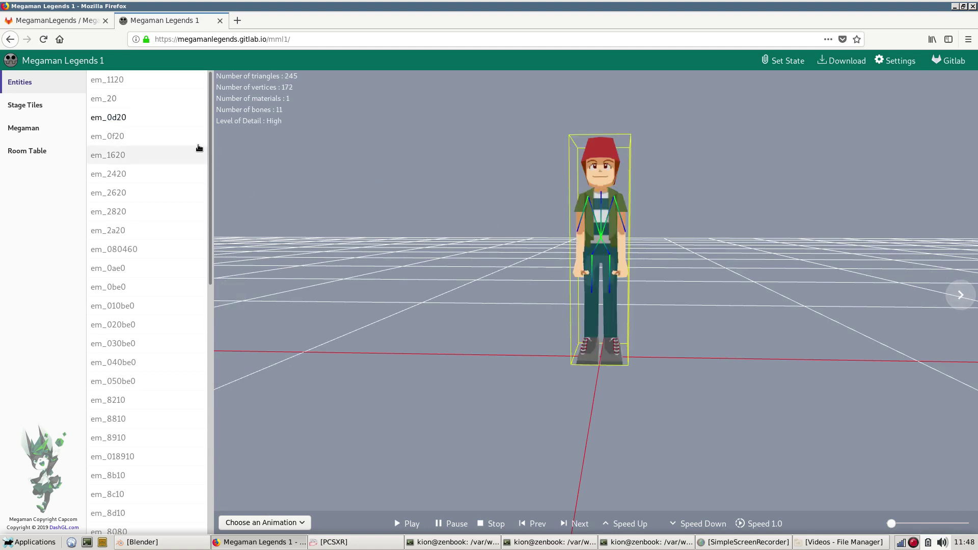
left_click(169, 143)
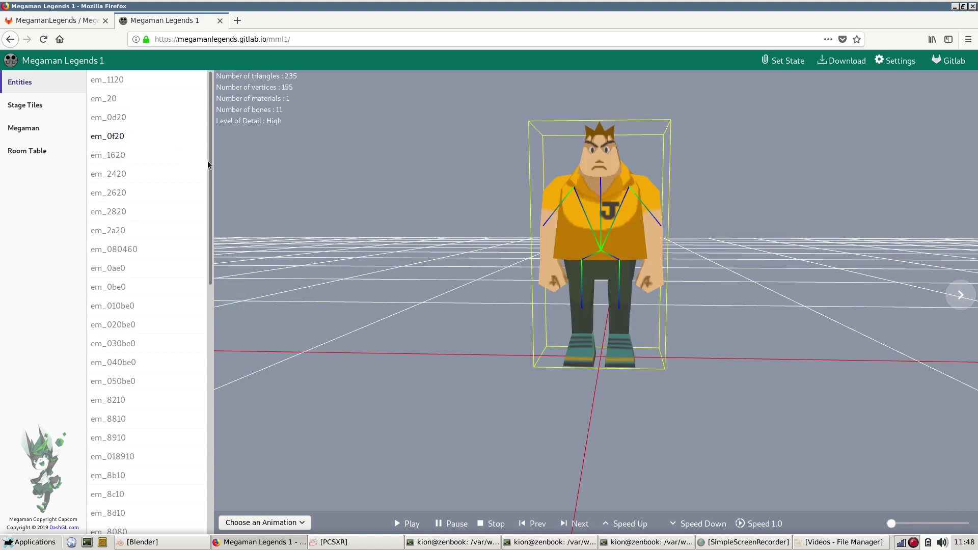
left_click(181, 157)
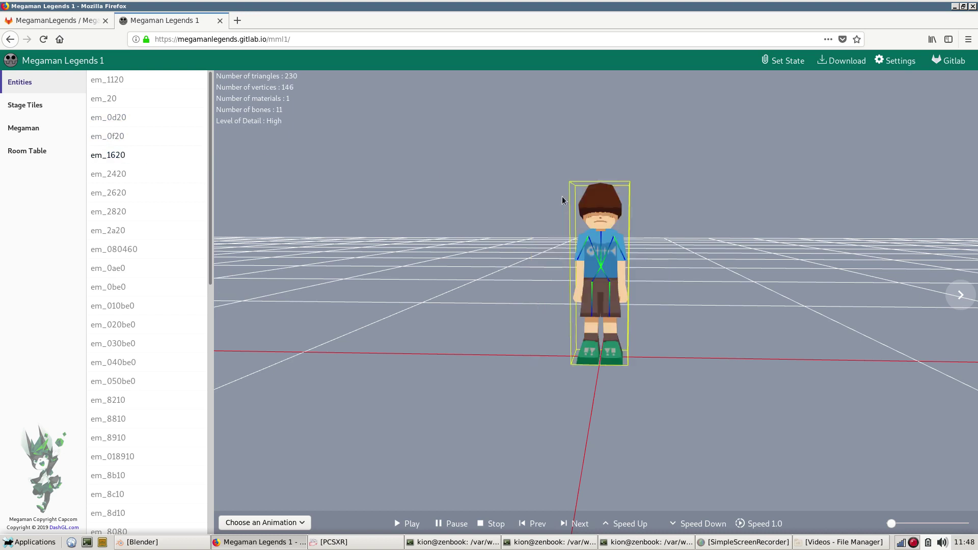
left_click(166, 176)
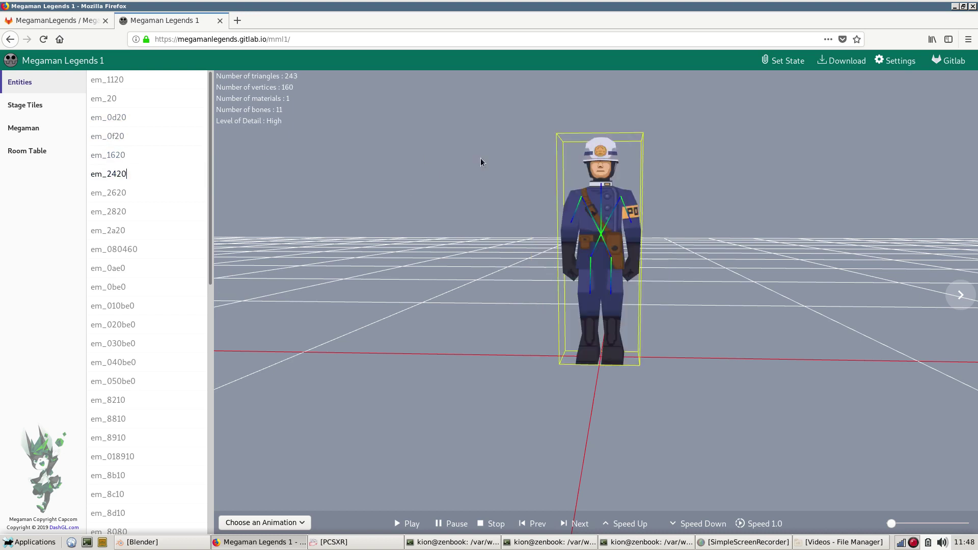
View the entity em_2620, then open em_2820 and play its animations in turn up to anim_004 from an angled view
left_click(186, 195)
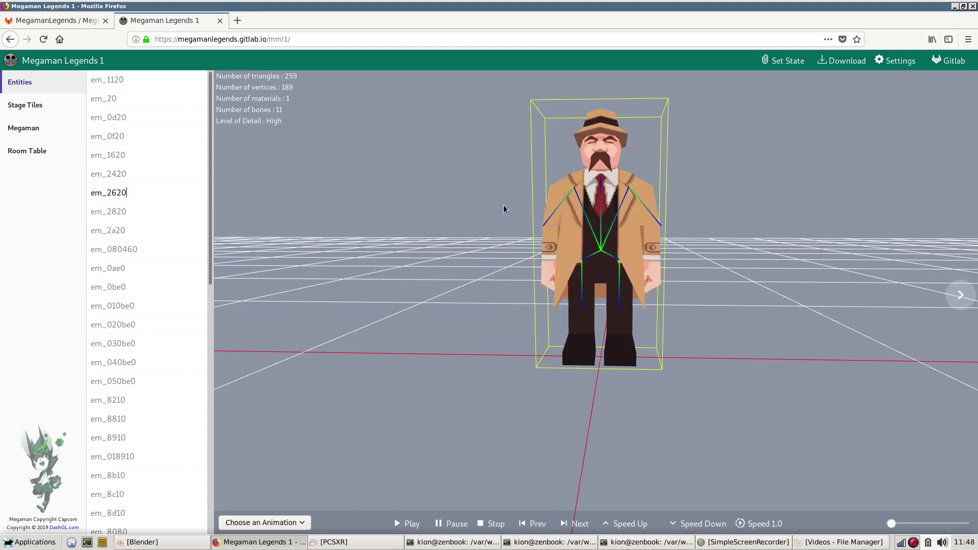
left_click(157, 210)
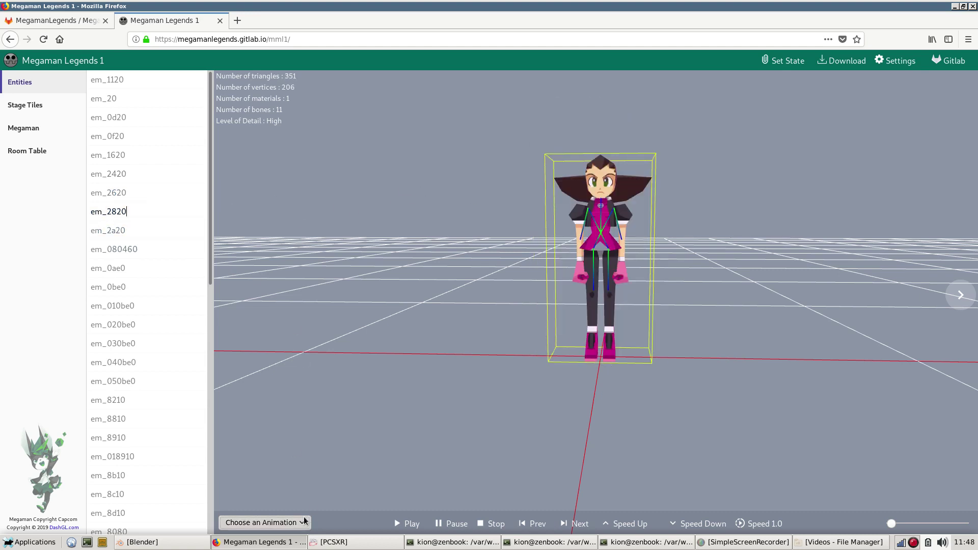
left_click(285, 522)
left_click(276, 440)
left_click_drag(360, 349, 456, 295)
key("Down")
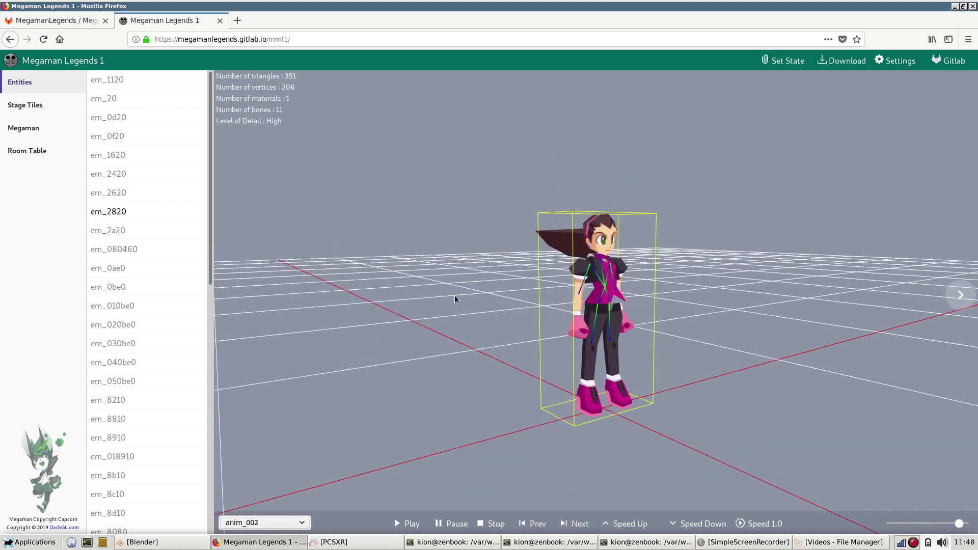
key("Down")
key("Down")
key("Down")
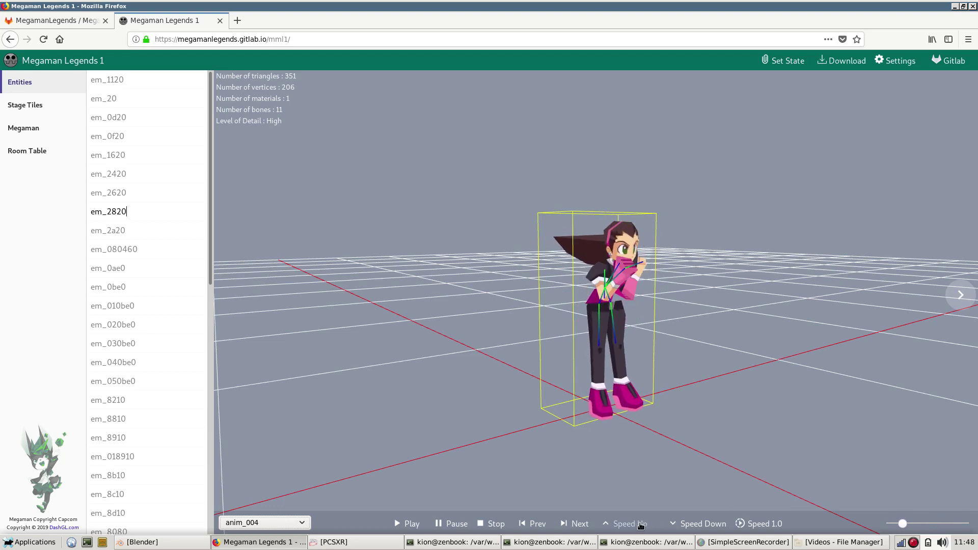
Slow em_2820's anim_004 playback to speed 0.5 and pause it in a mid-animation pose
double_click(692, 524)
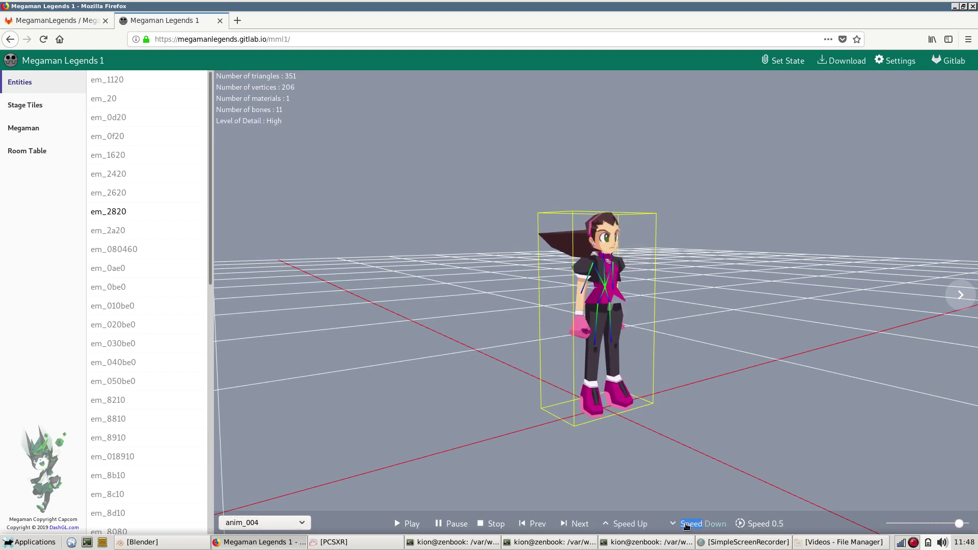
left_click(449, 523)
left_click_drag(530, 353, 412, 391)
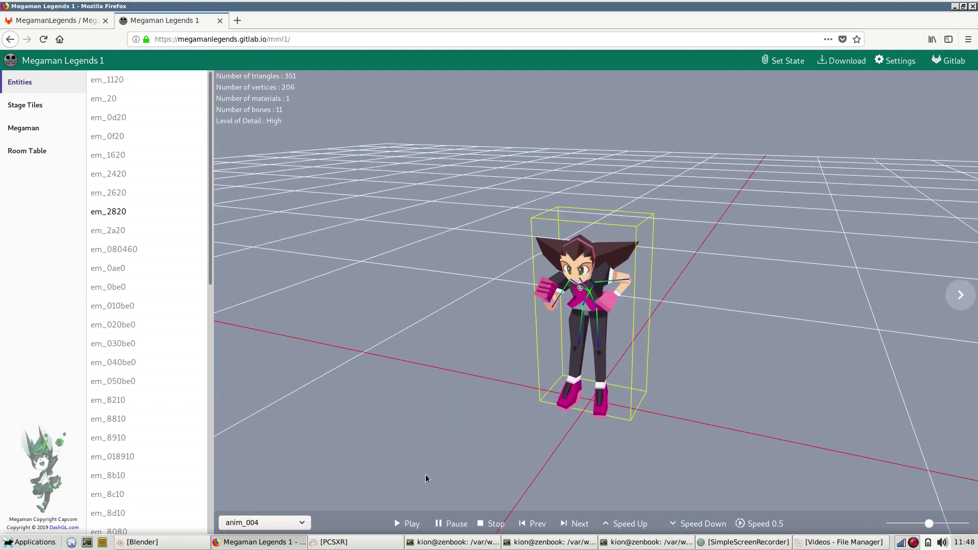
Toggle the grid display off and on around the em_2820 model, leaving it enabled
left_click(901, 61)
left_click(901, 90)
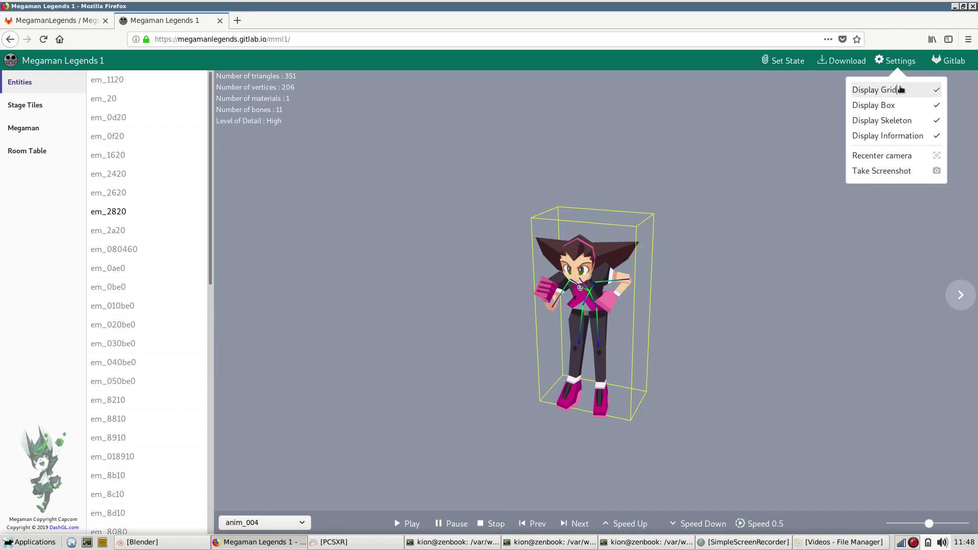
left_click(901, 90)
left_click(900, 90)
left_click(900, 90)
Toggle the bounding box display off and on around the em_2820 model, leaving it enabled
left_click(900, 105)
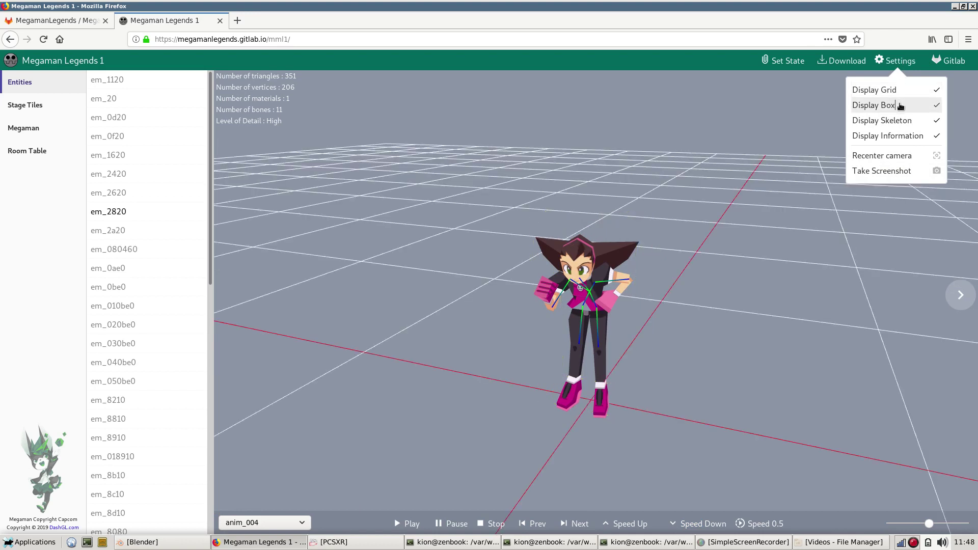
left_click(900, 105)
left_click(901, 105)
left_click(900, 106)
left_click(900, 106)
left_click(901, 107)
Toggle the skeleton display off and on for the em_2820 model, leaving it enabled
left_click(901, 120)
left_click(901, 120)
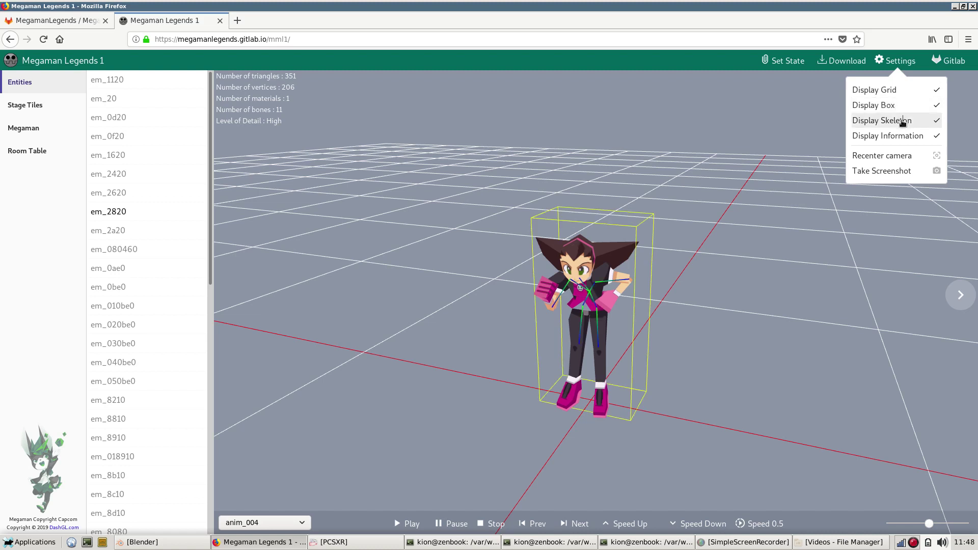
left_click(901, 121)
left_click(902, 122)
Toggle the model information overlay off and on, leaving it enabled
left_click(901, 136)
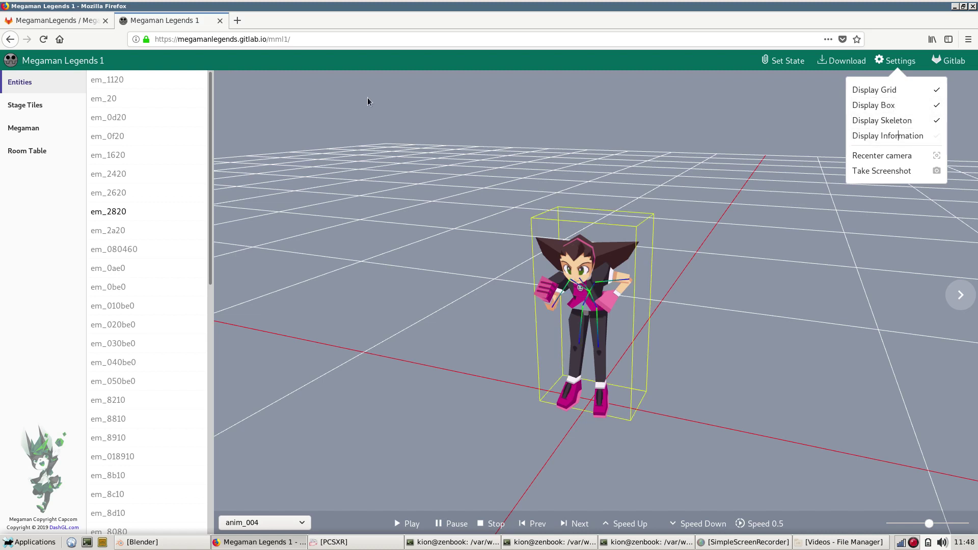
left_click(857, 140)
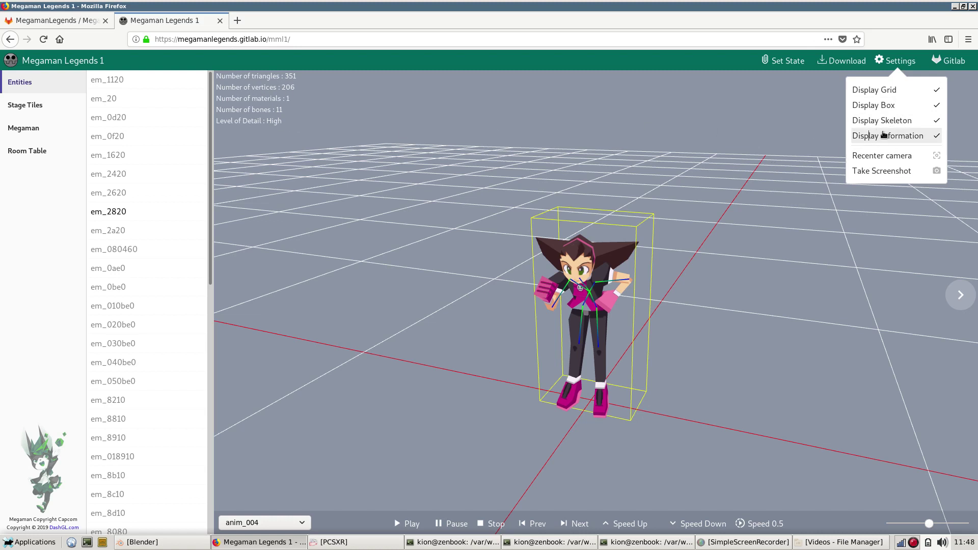
left_click(886, 136)
left_click(886, 137)
left_click(866, 137)
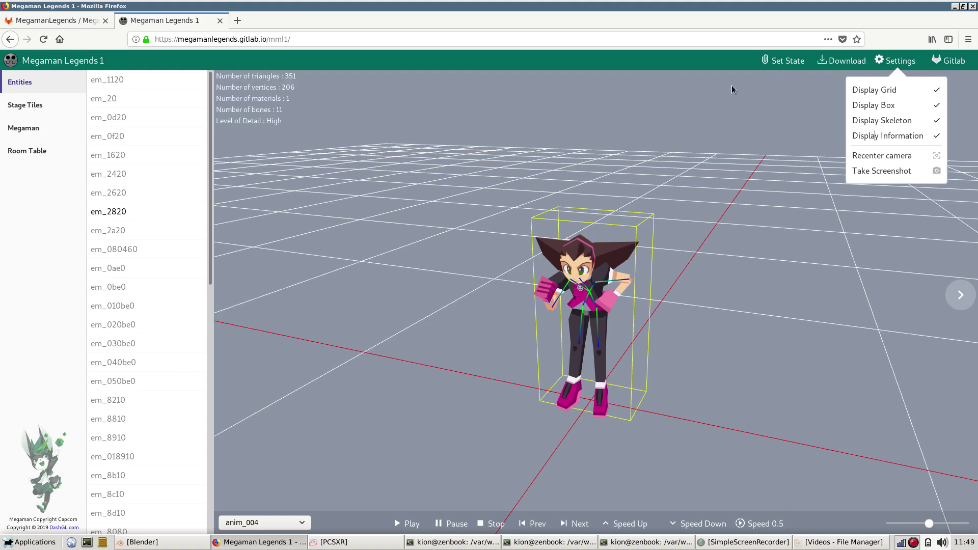
Download the em_2820 model as em_2820.zip and open it with Archive Manager
mouse_move(706, 234)
left_mouse_down()
mouse_move(720, 208)
mouse_move(540, 219)
mouse_move(717, 227)
left_mouse_up()
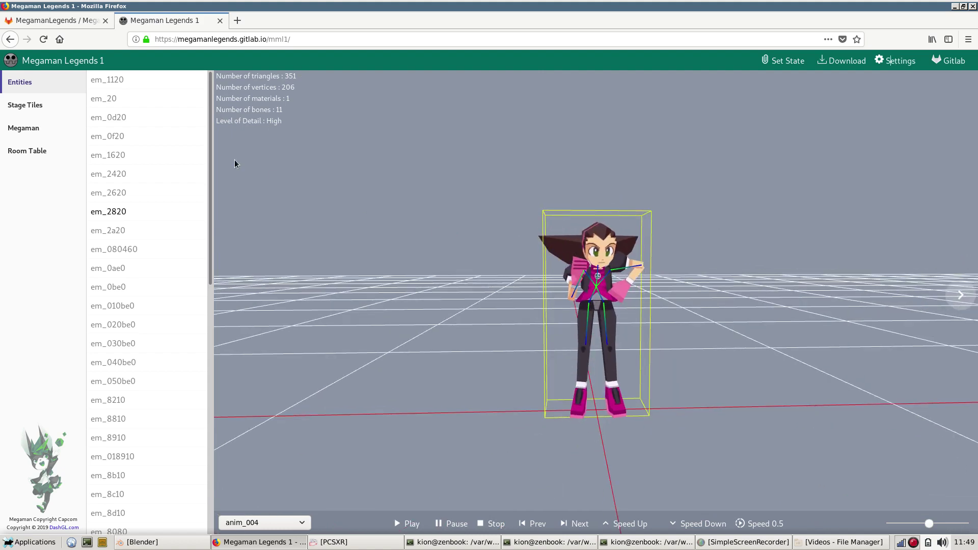
left_click_drag(476, 192, 451, 219)
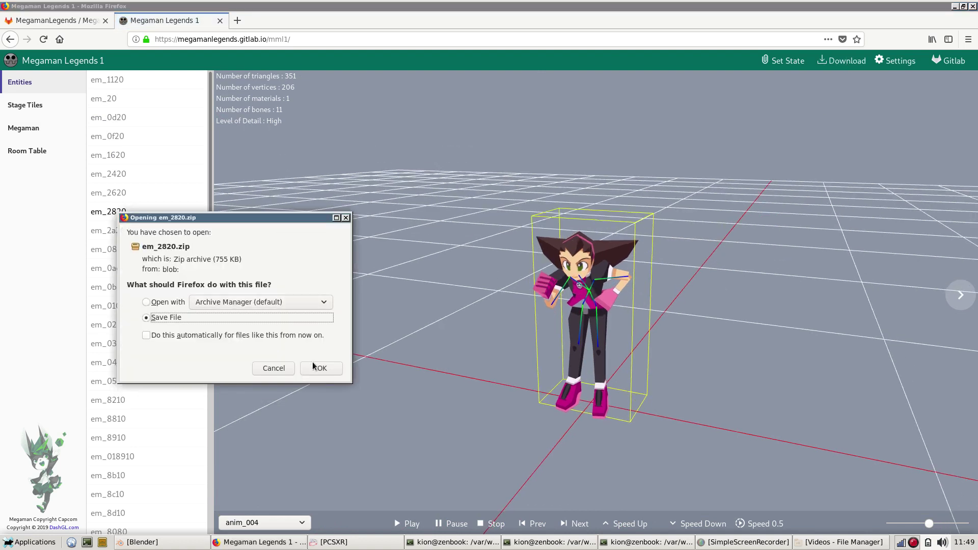
key("Up")
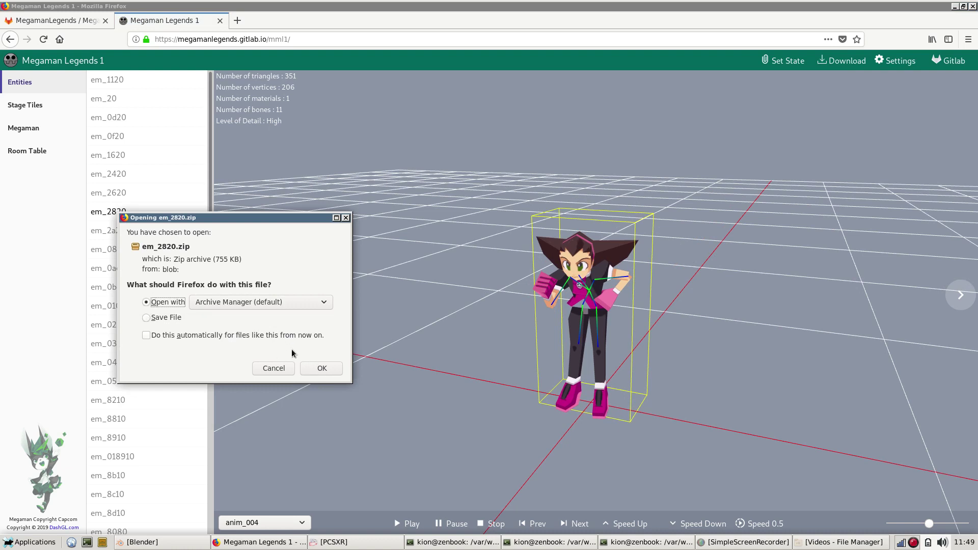
left_click(311, 368)
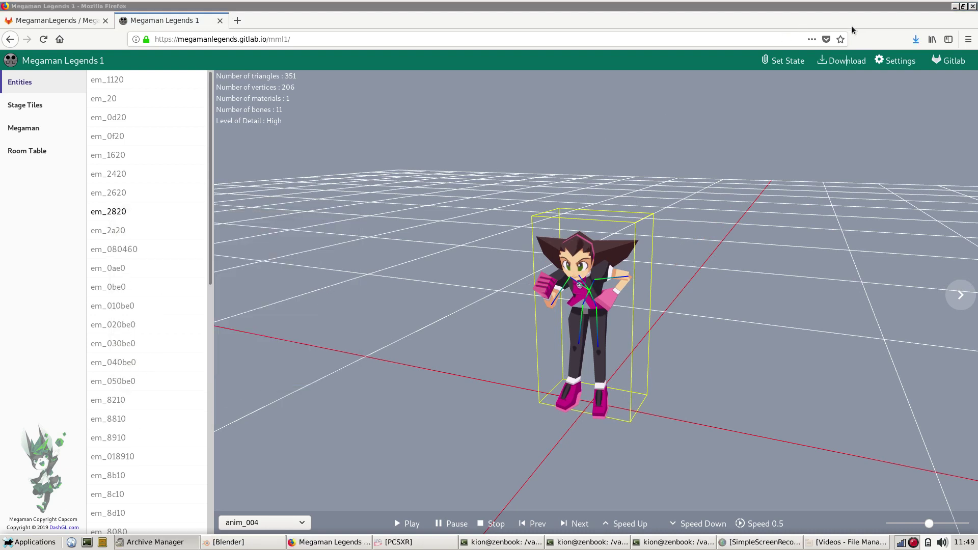
Inspect the 2820_high.dmf and 2820_high.glb entries in em_2820.zip and close the archive
left_click(51, 74)
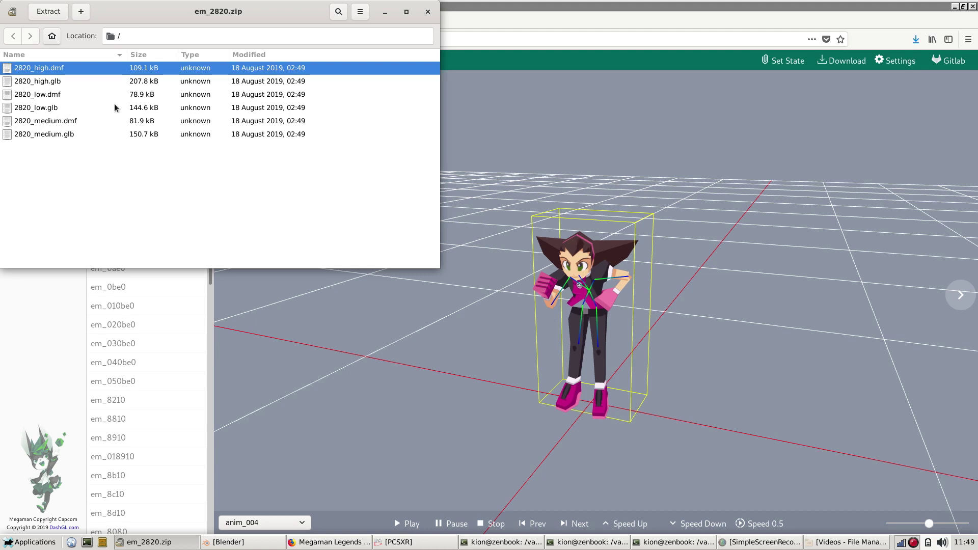
left_click(40, 81)
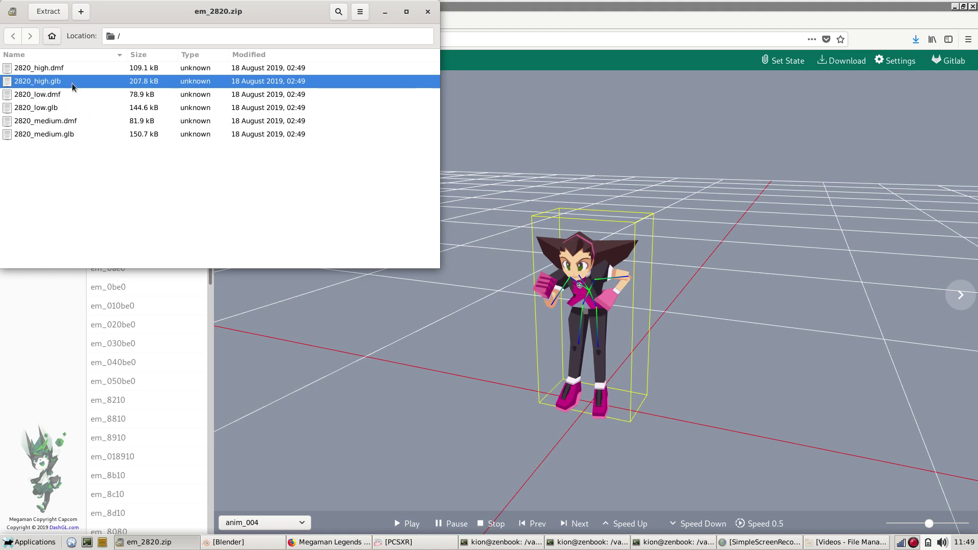
left_click(49, 69)
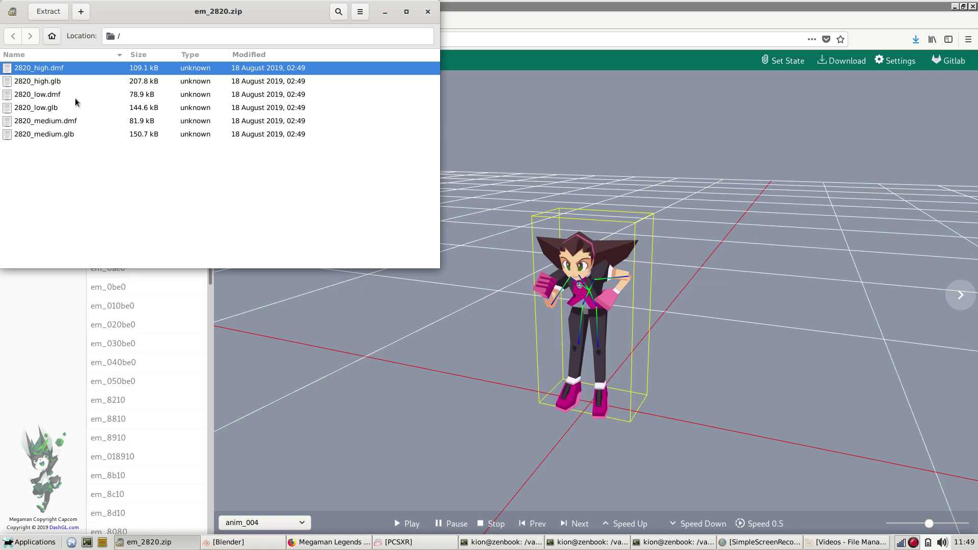
left_click(429, 15)
Switch to the stage tiles and view tile_000, tile_004 and tile_007, turning the last to its front door
left_click(36, 107)
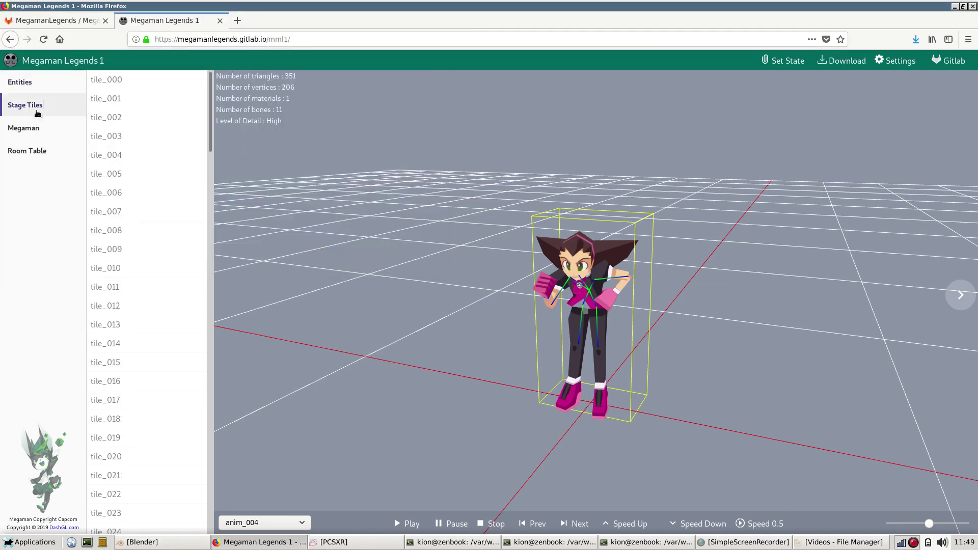
left_click(130, 80)
left_click_drag(483, 173, 226, 175)
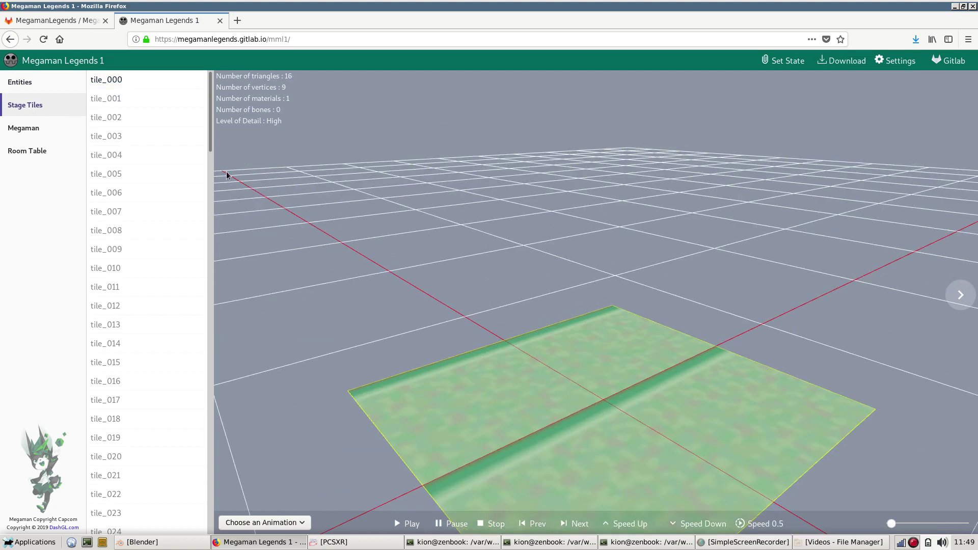
left_click(150, 154)
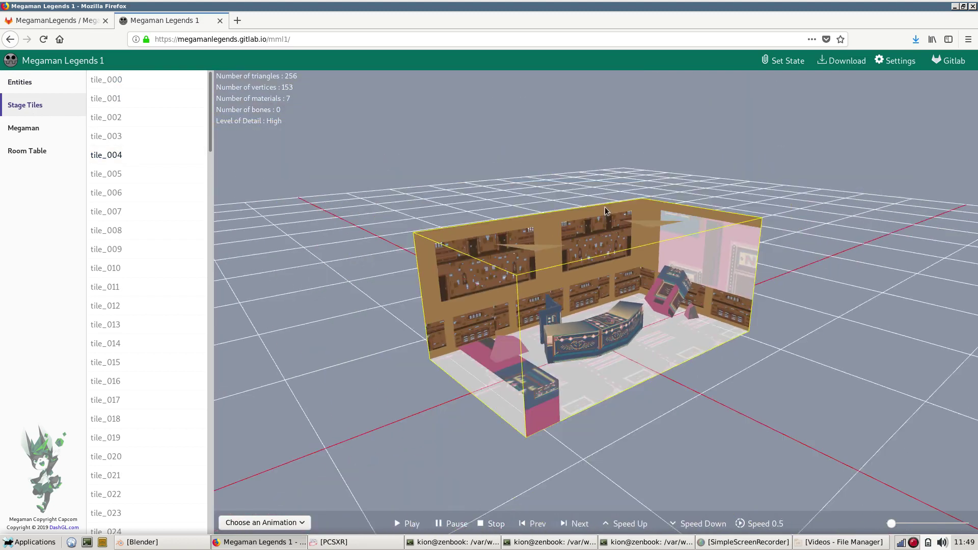
left_click(139, 210)
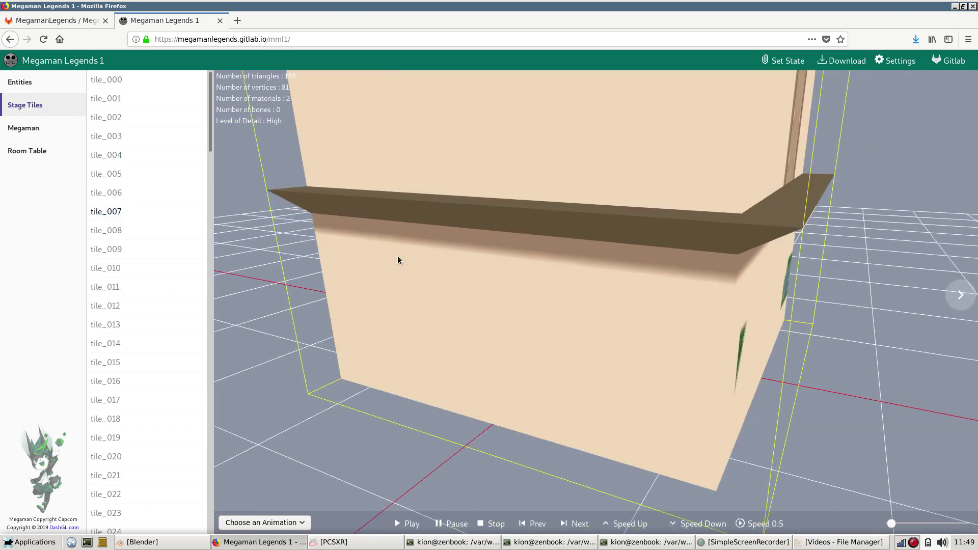
left_click_drag(397, 260, 554, 237)
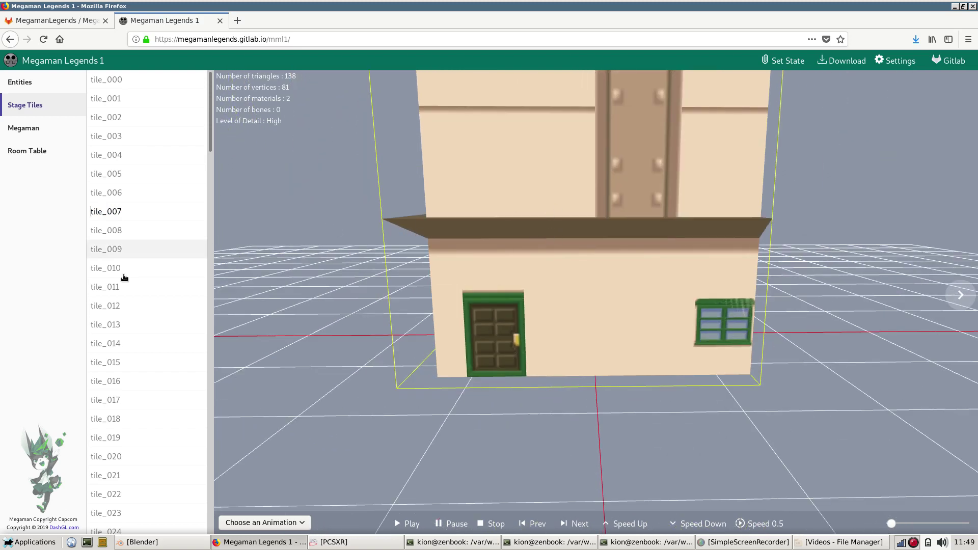
Open the stage tile tile_011 and examine the two windows in its inner corner, both up close and from farther away
left_click(142, 289)
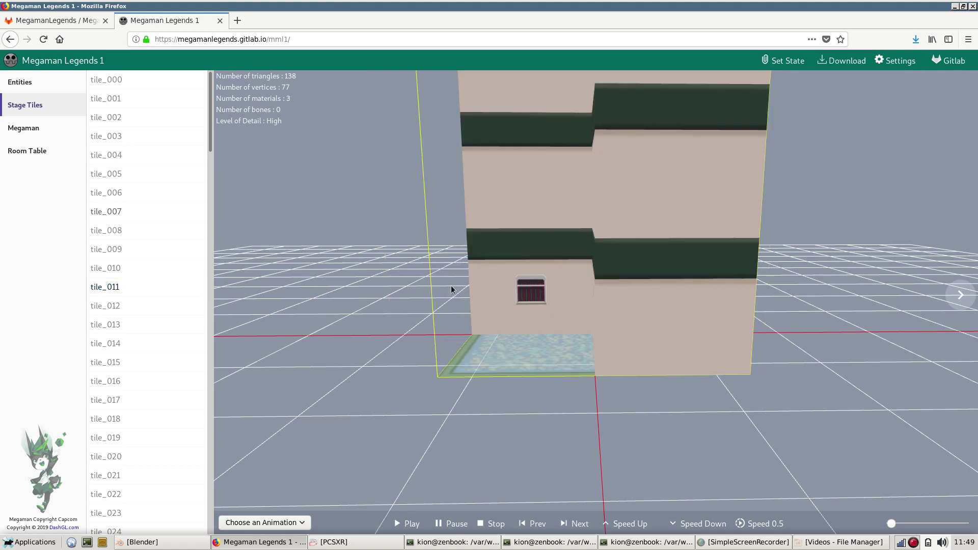
left_click_drag(452, 286, 615, 293)
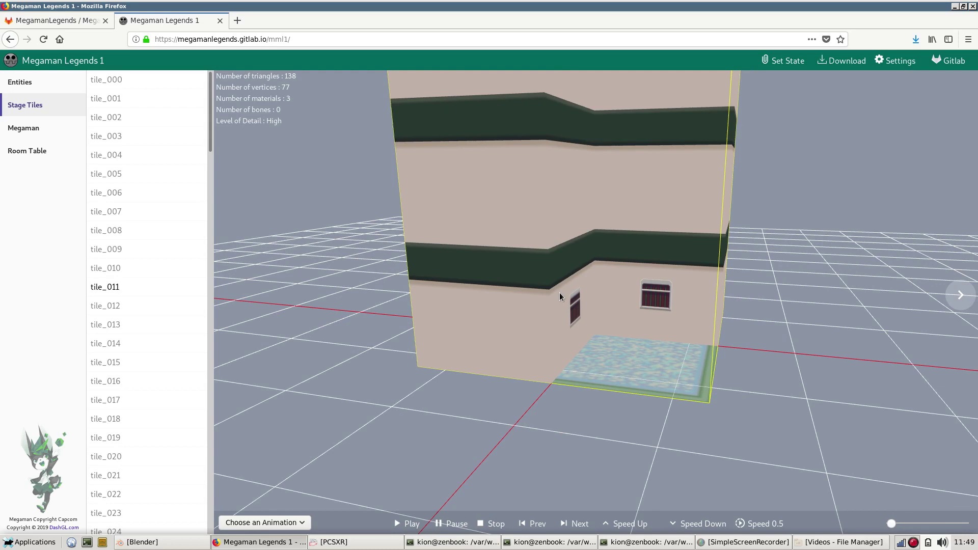
scroll(634, 320, "up", 10)
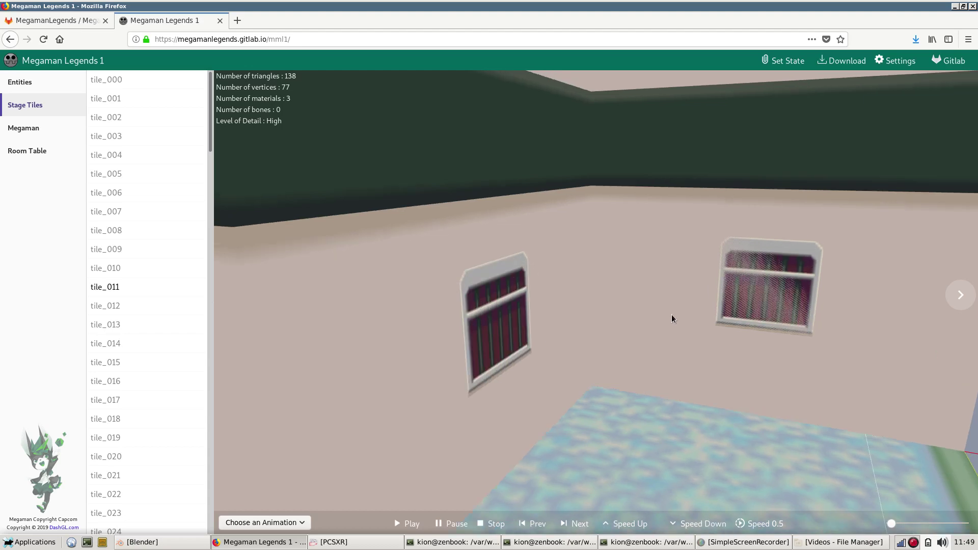
left_click_drag(672, 317, 697, 313)
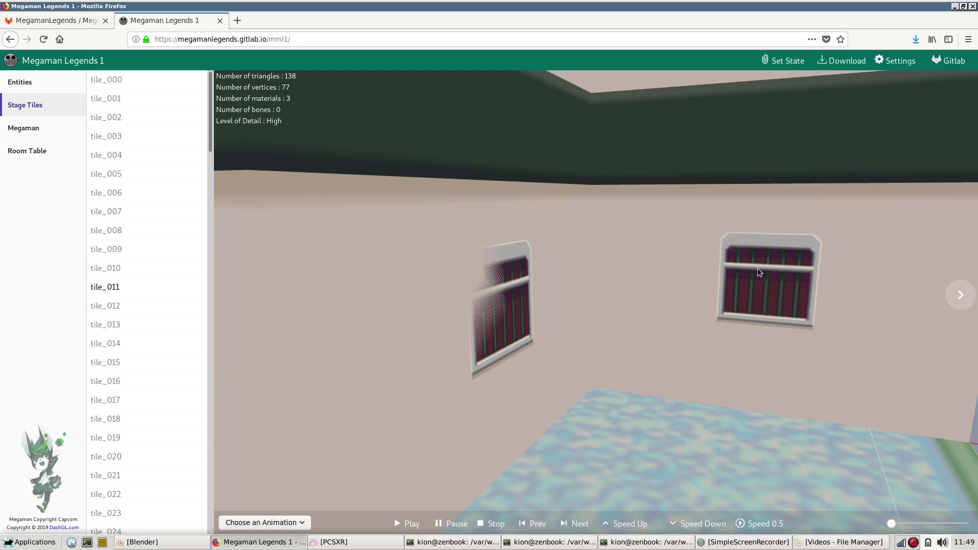
left_click_drag(664, 275, 460, 261)
scroll(687, 280, "down", 10)
scroll(703, 270, "up", 5)
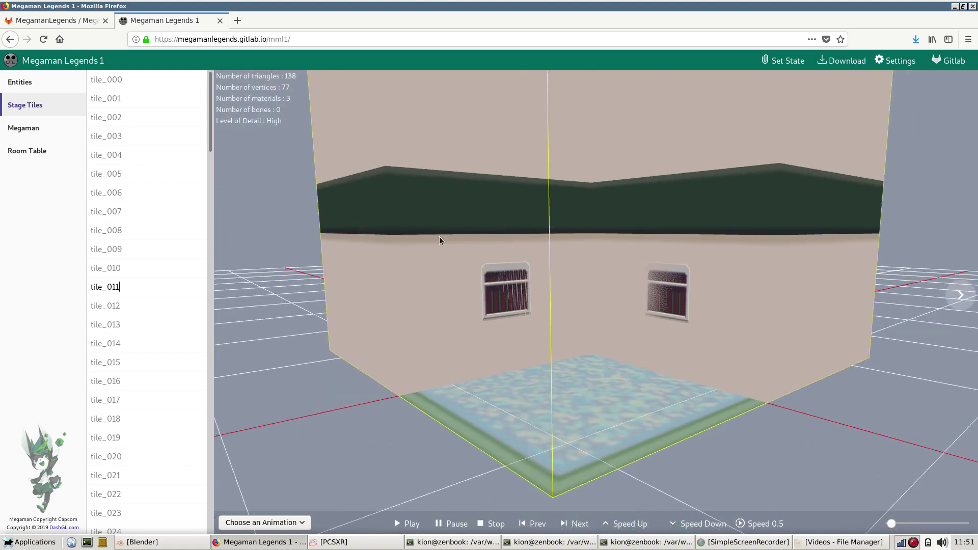
Compare how tile_011's two window textures render against the walls from changing angles and distances
left_click_drag(557, 257, 592, 337)
left_click_drag(489, 322, 597, 313)
scroll(619, 326, "up", 3)
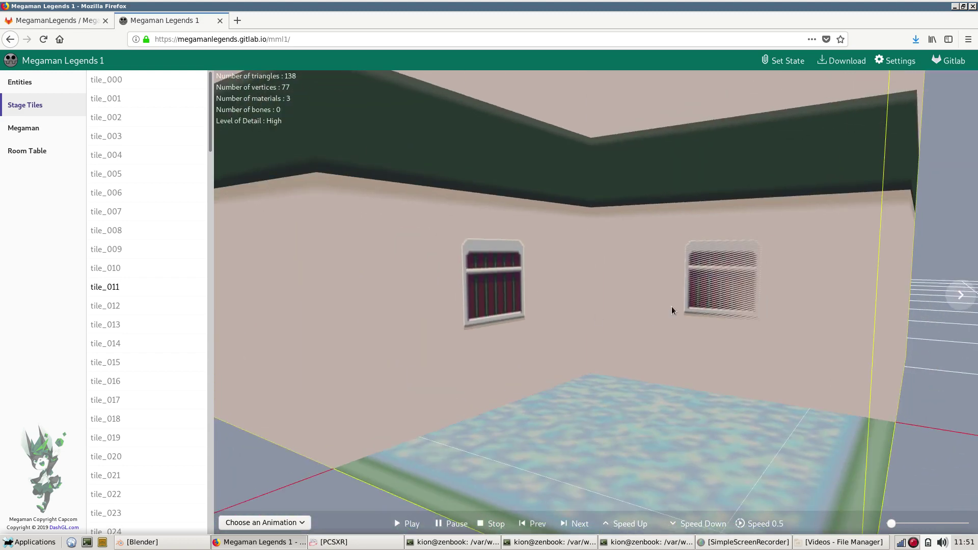
left_click_drag(672, 307, 758, 305)
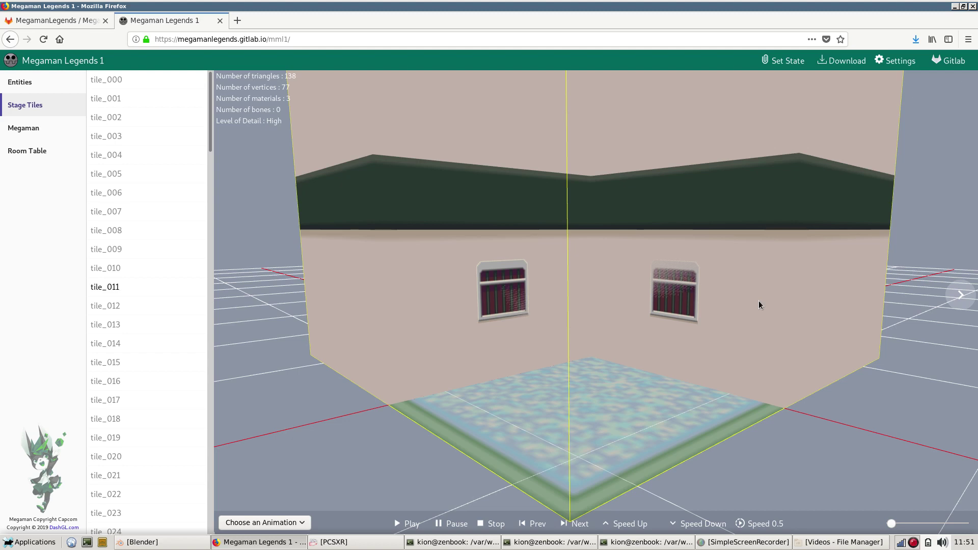
left_click_drag(638, 304, 622, 319)
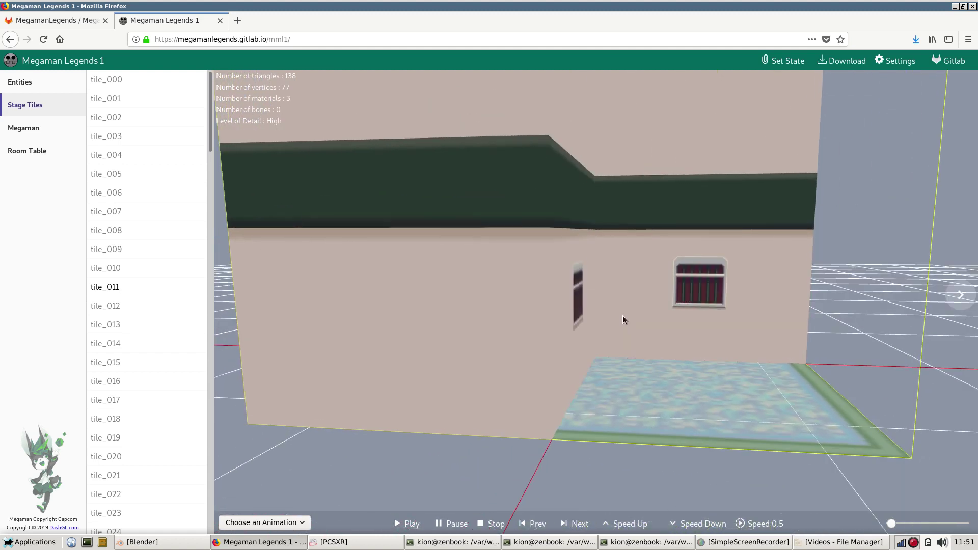
left_click_drag(683, 278, 640, 272)
View the tower building tiles tile_014 and tile_015 in full from several angles
left_click(153, 343)
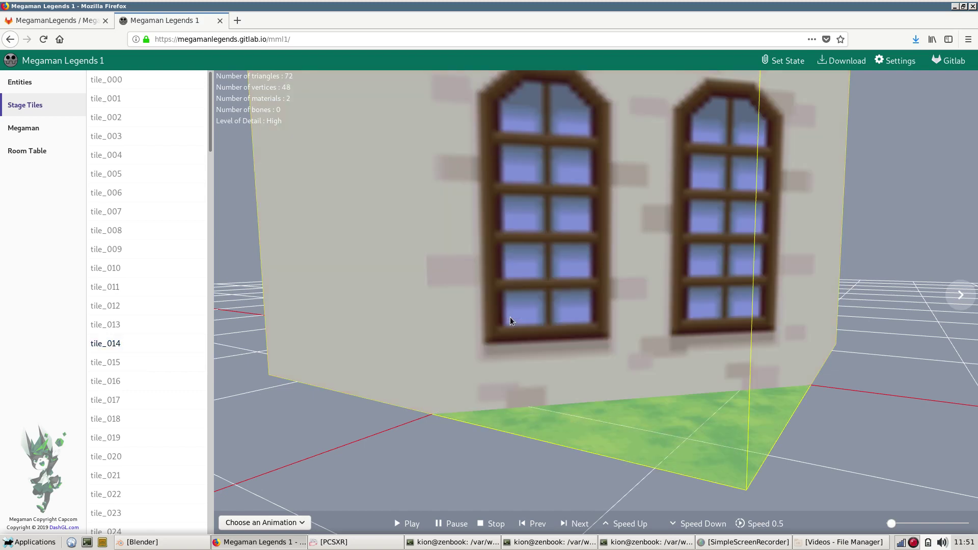
left_click_drag(711, 261, 733, 229)
scroll(558, 256, "down", 10)
left_click(159, 363)
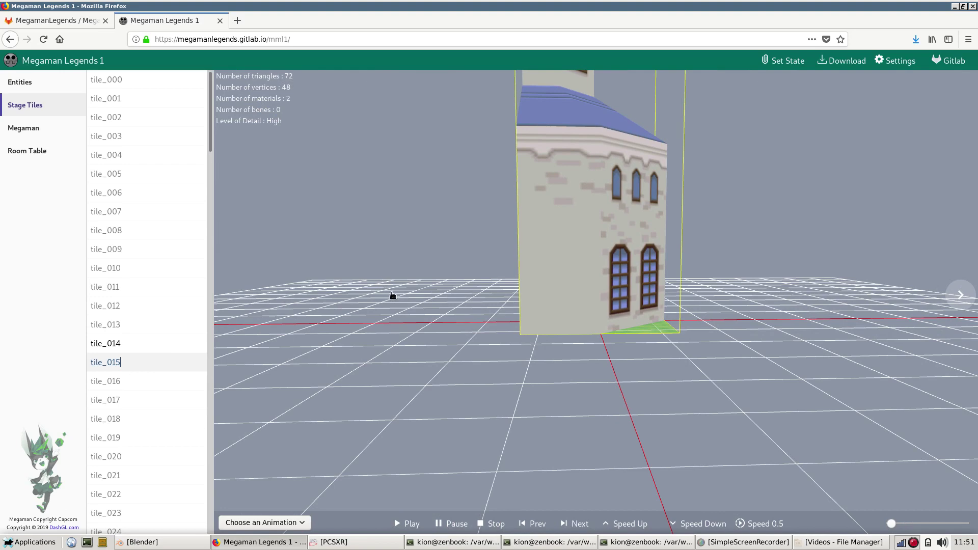
left_click_drag(497, 332, 683, 290)
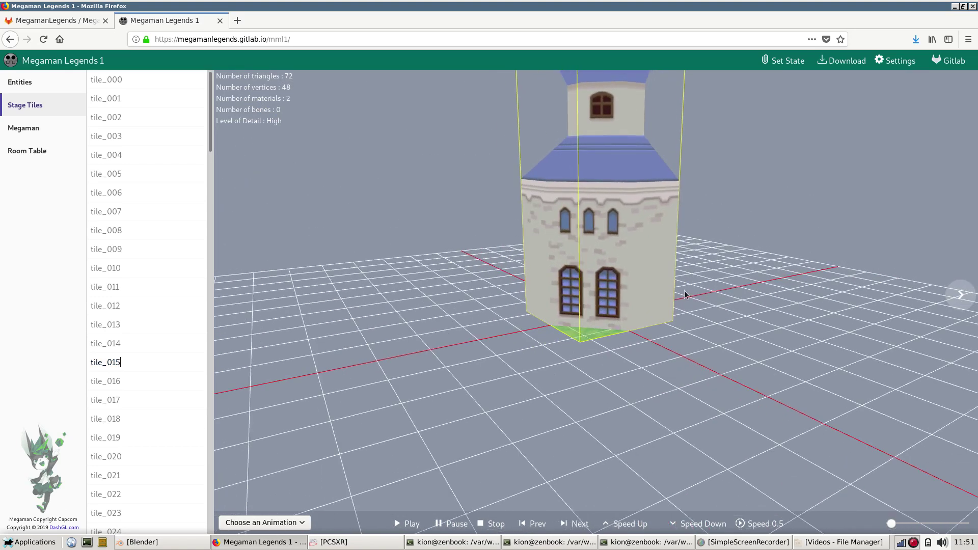
Compare tile_015 in its Low, High-Alternate and Low-Alternate levels of detail, and return to the High version
left_click(950, 306)
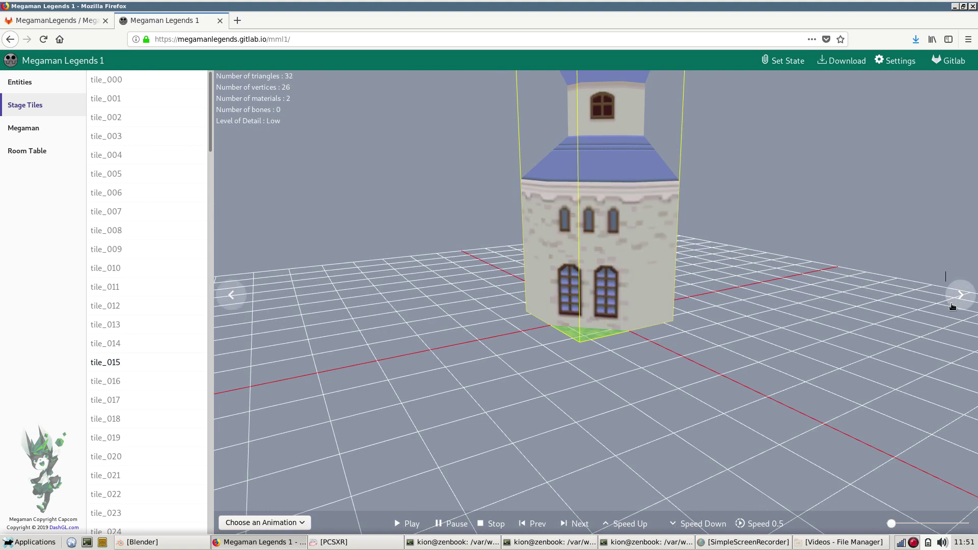
left_click(951, 306)
left_click_drag(760, 332, 799, 314)
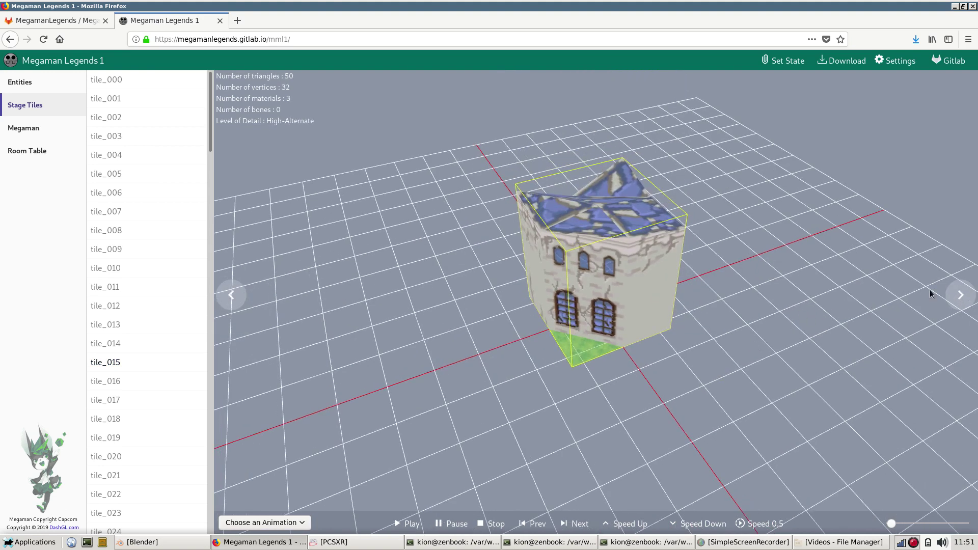
left_click(959, 296)
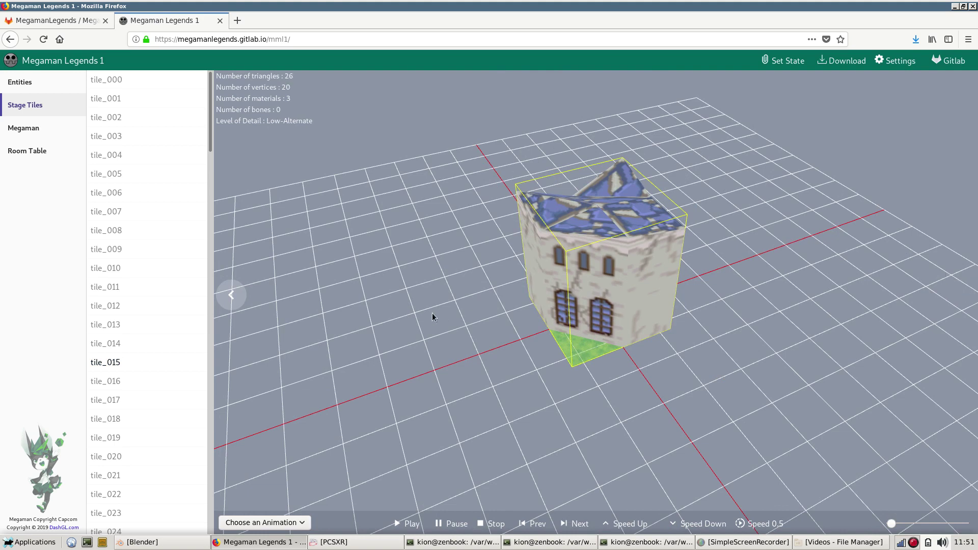
left_click(230, 297)
left_click(230, 297)
left_click(230, 298)
left_click(230, 298)
left_click(231, 297)
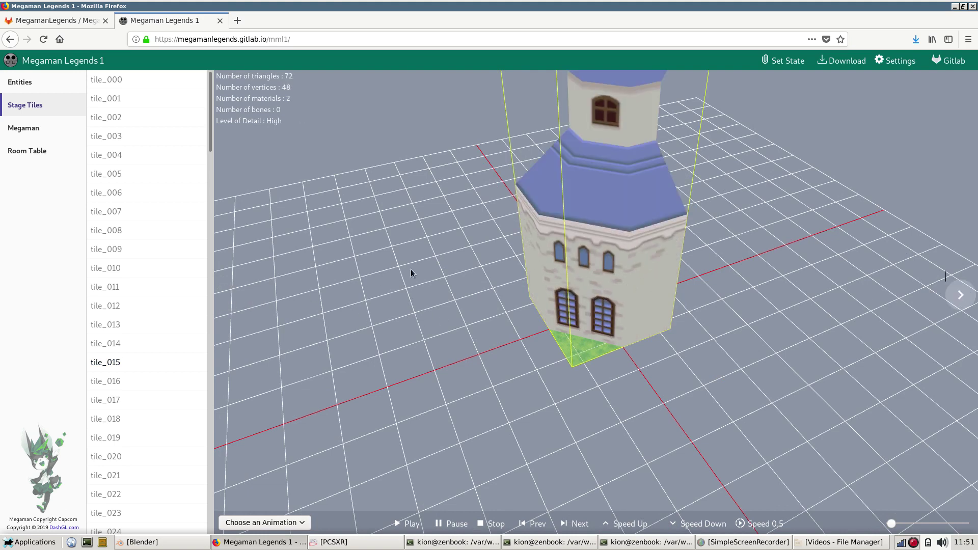
left_click_drag(411, 270, 683, 107)
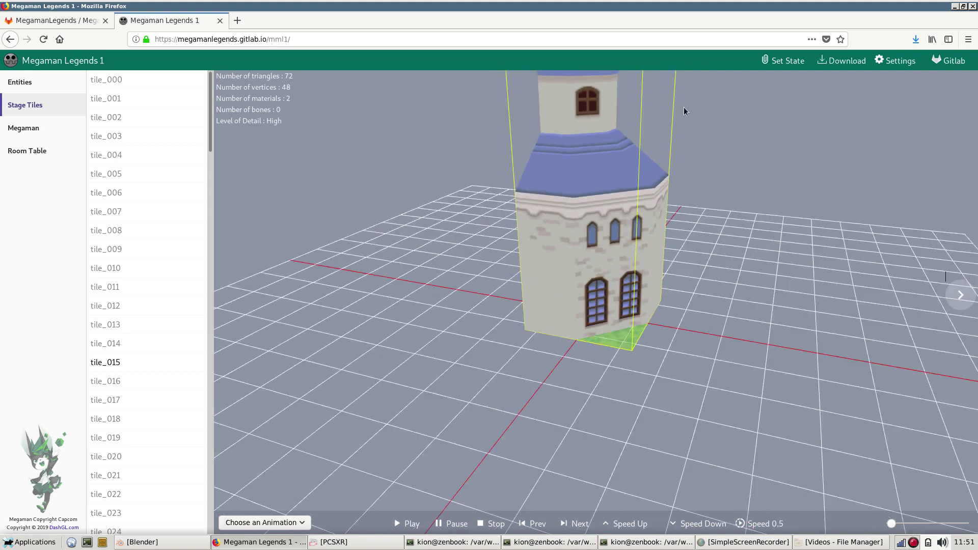
Open the Megaman character model and view it close up from the front
left_click(55, 126)
left_click(116, 84)
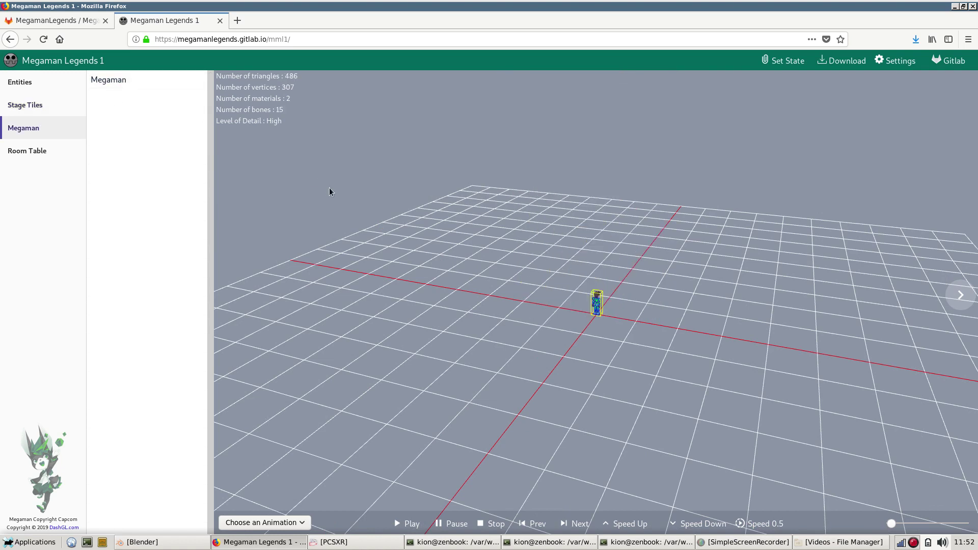
scroll(560, 262, "up", 5)
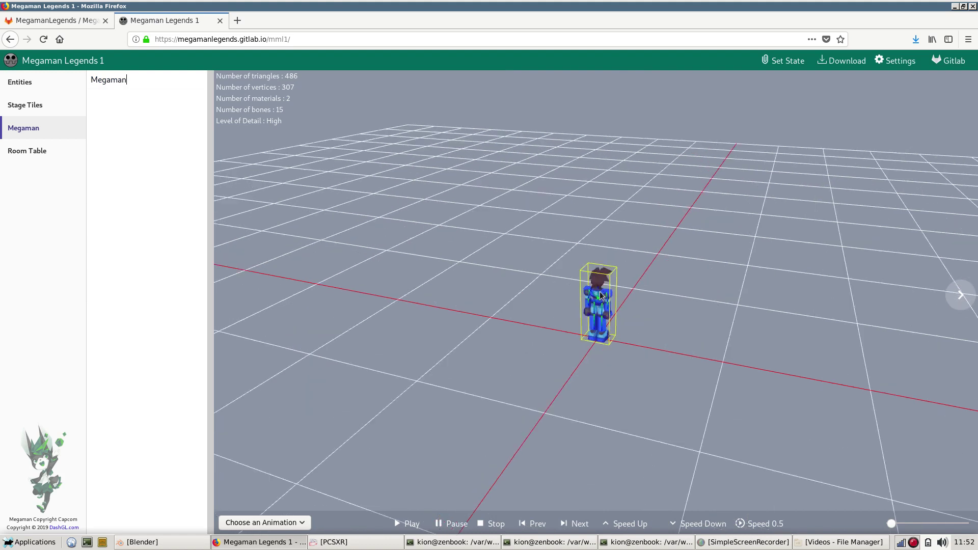
left_click_drag(661, 330, 387, 286)
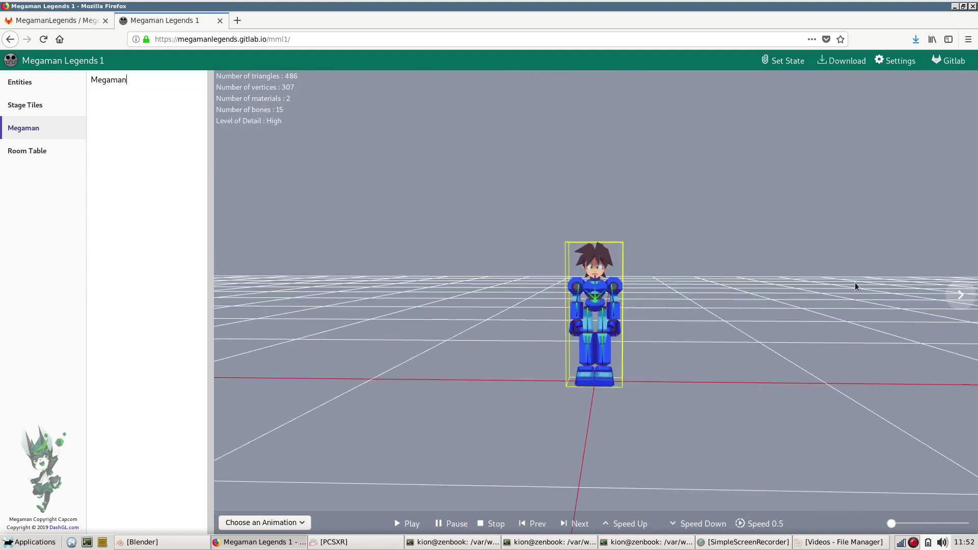
Compare Megaman's full figure with his separate body parts, and view the headless body from several angles
left_click(965, 298)
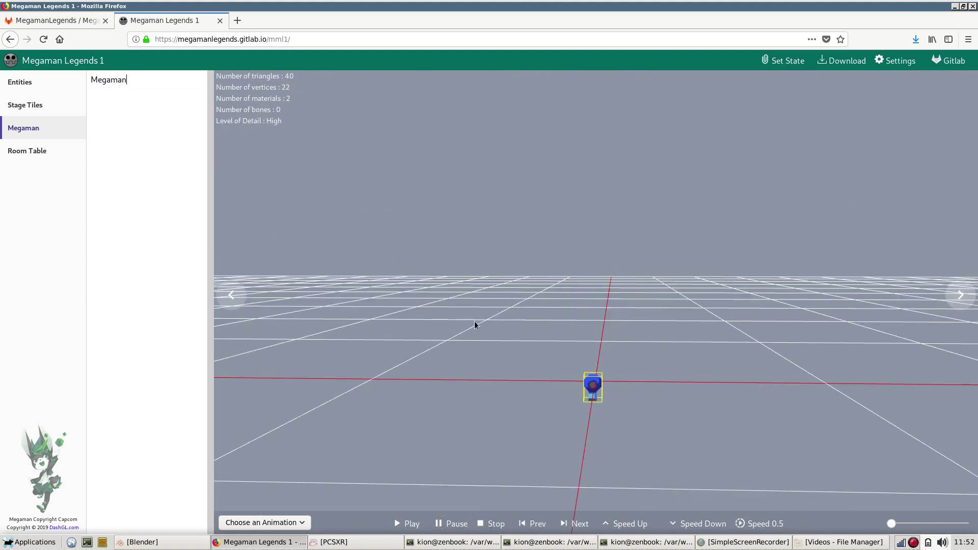
left_click(233, 288)
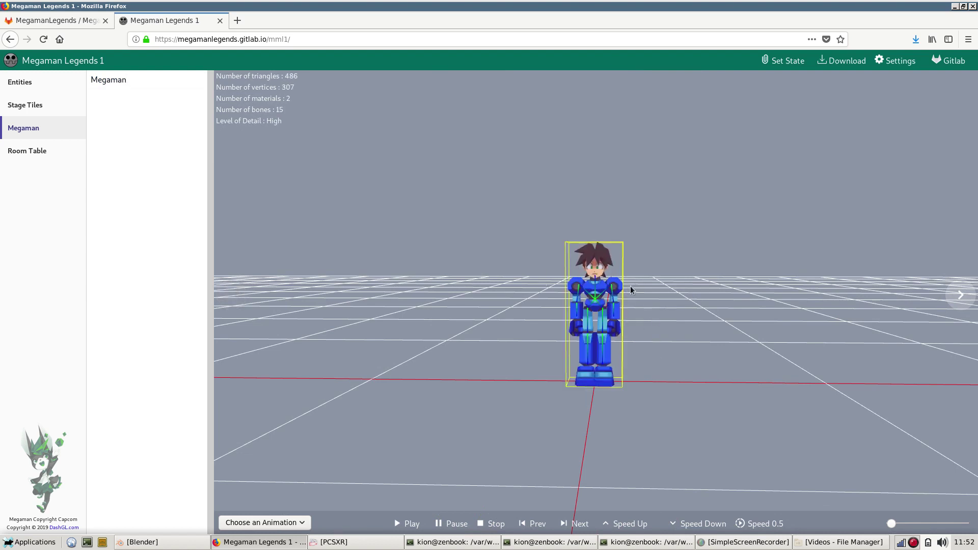
left_click(962, 297)
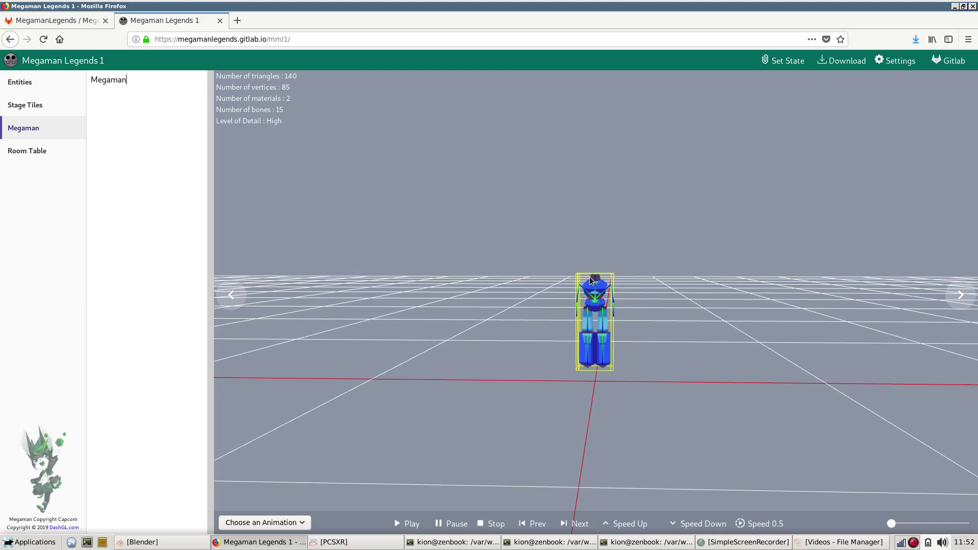
left_click_drag(584, 280, 692, 304)
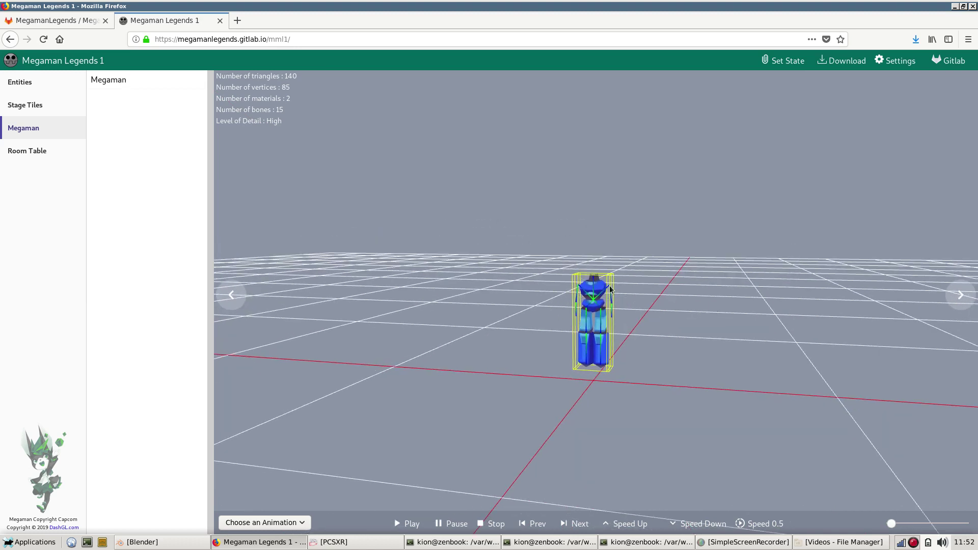
left_click_drag(636, 337, 736, 309)
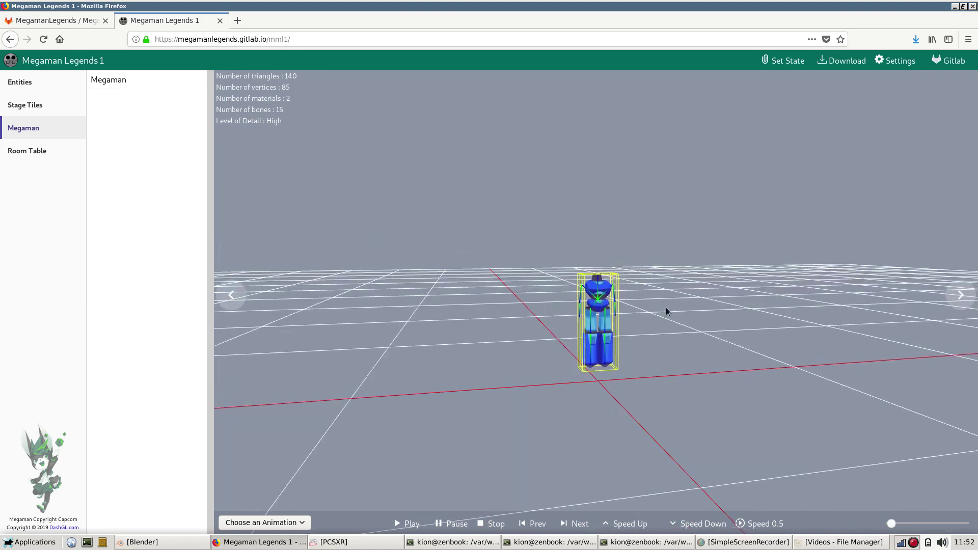
Go through Megaman's remaining separate parts up to the head, and return to the complete figure
left_click(961, 294)
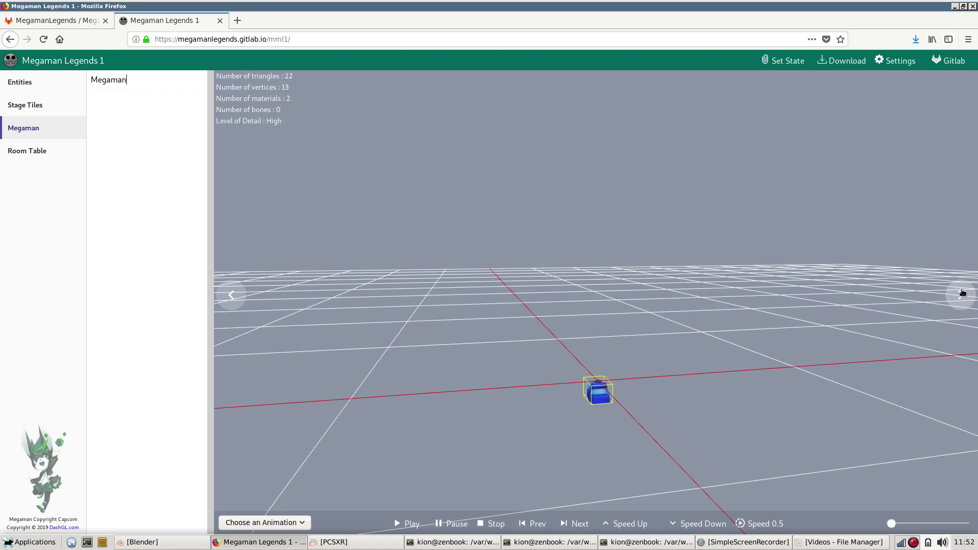
left_click(961, 292)
left_click(961, 293)
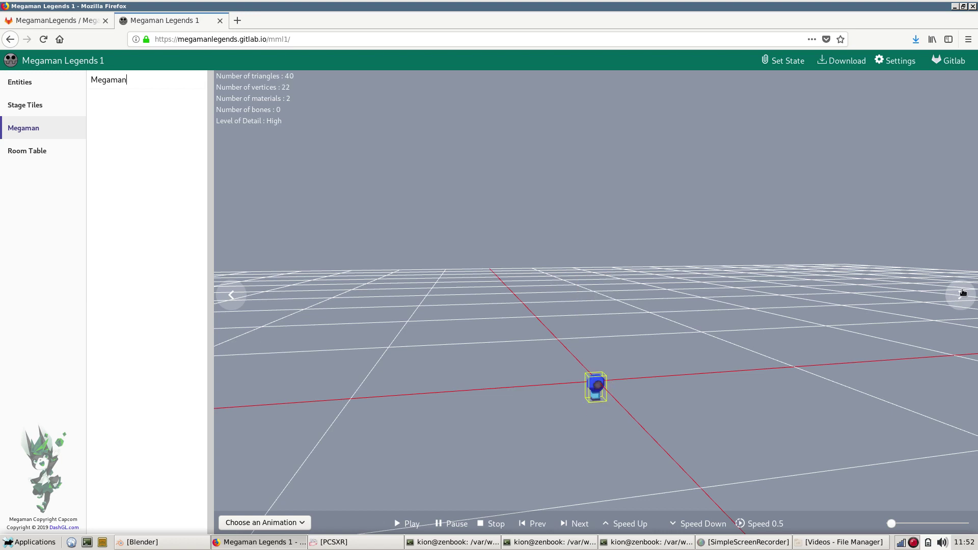
left_click(961, 293)
left_click(961, 292)
left_click(961, 293)
left_click_drag(716, 339, 682, 338)
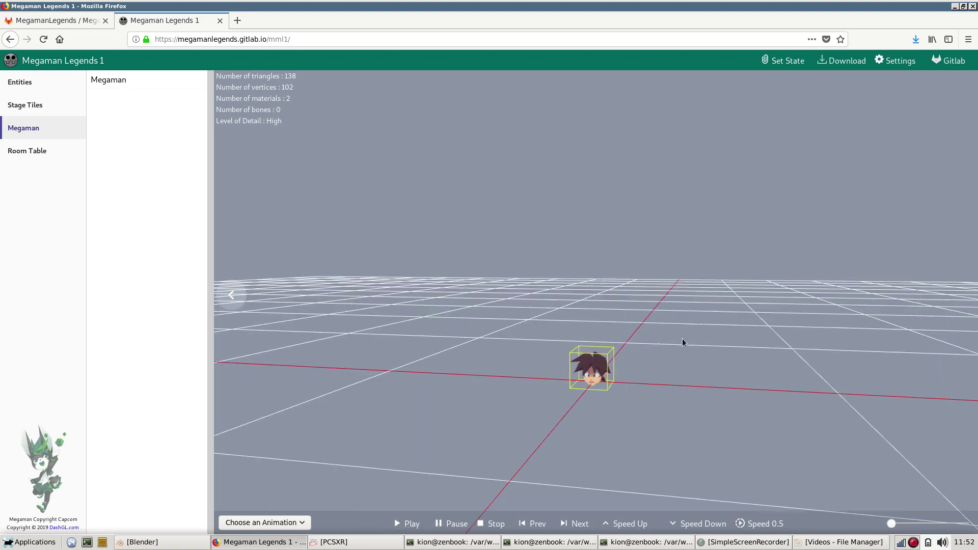
left_click(227, 301)
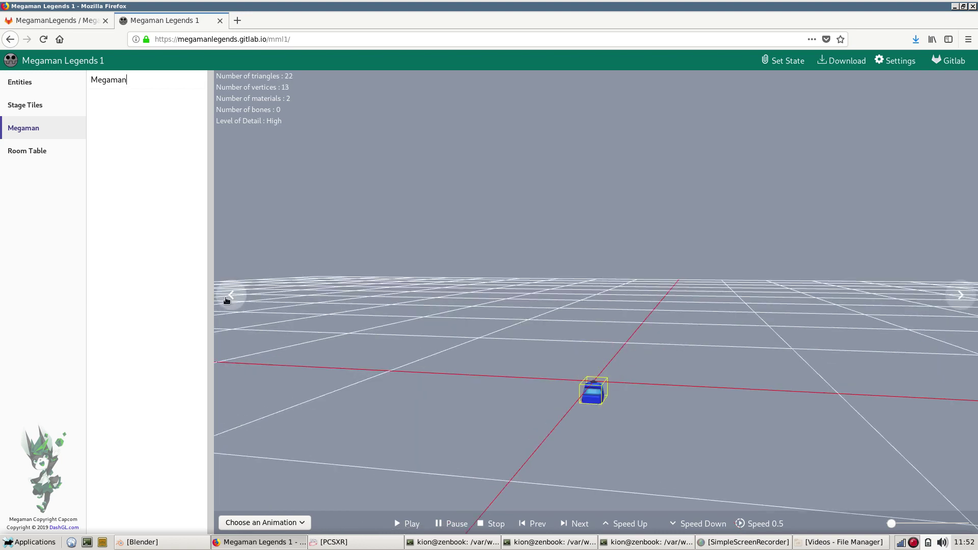
left_click(227, 301)
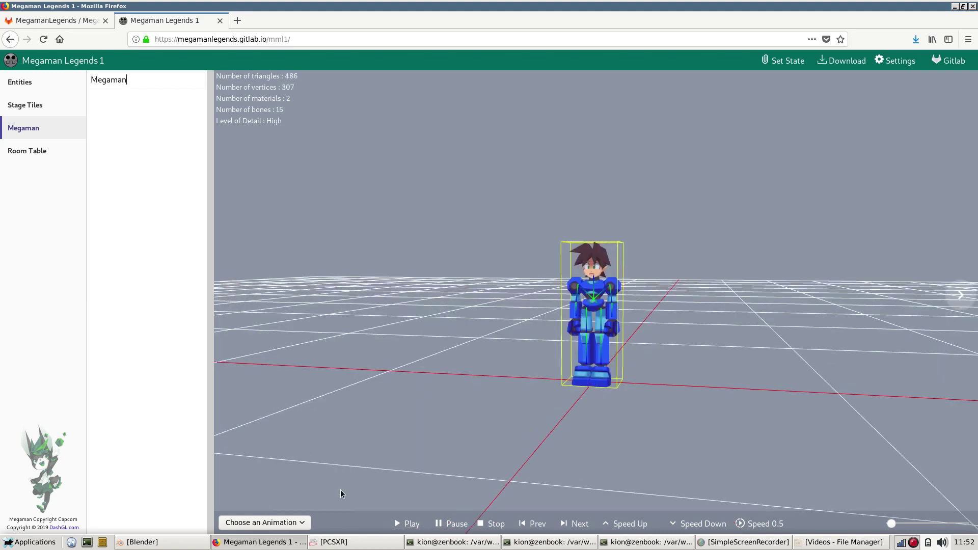
Play Megaman's animations one after another, ending on anim_028
left_click(296, 518)
left_click(240, 344)
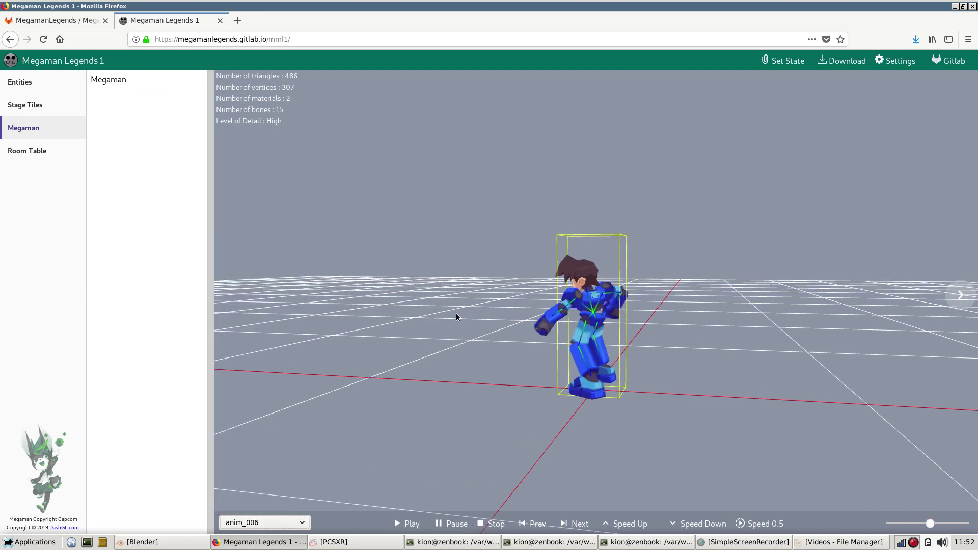
key("Down")
key("Down")
key("Down")
key("Down")
key("Down")
key("Down")
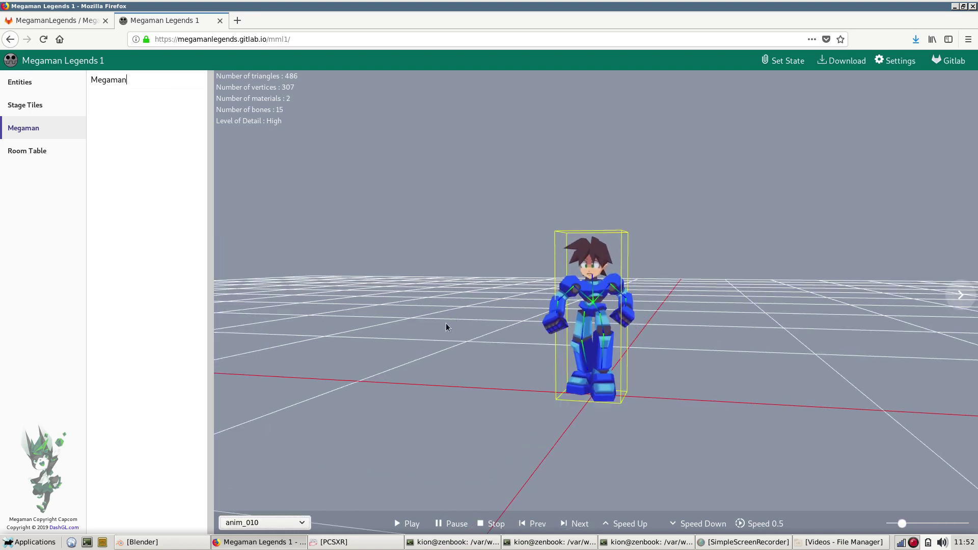
key("Down")
key("Down")
key("Down")
key("Down")
key("Down")
key("Down")
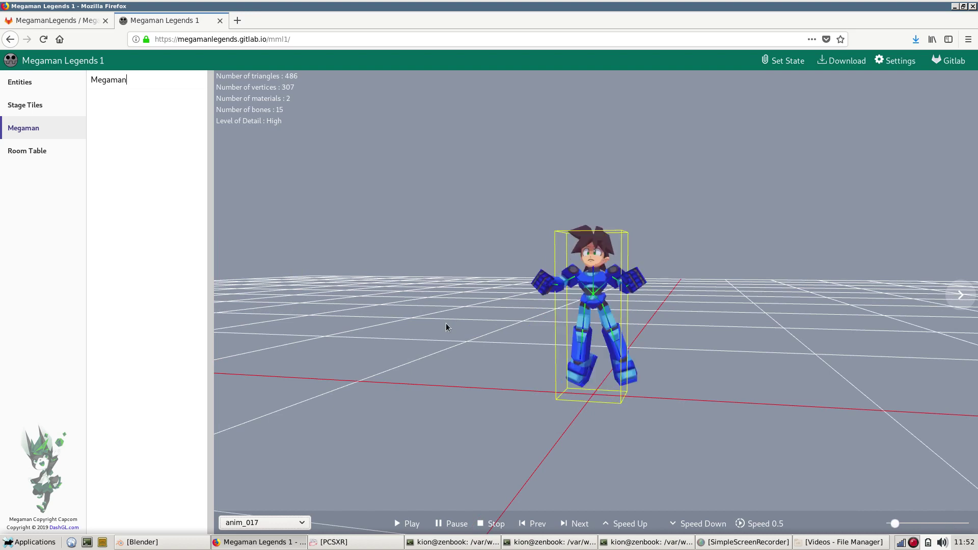
key("Down")
key("Down")
key("Down")
key("Down")
key("Down")
key("Down")
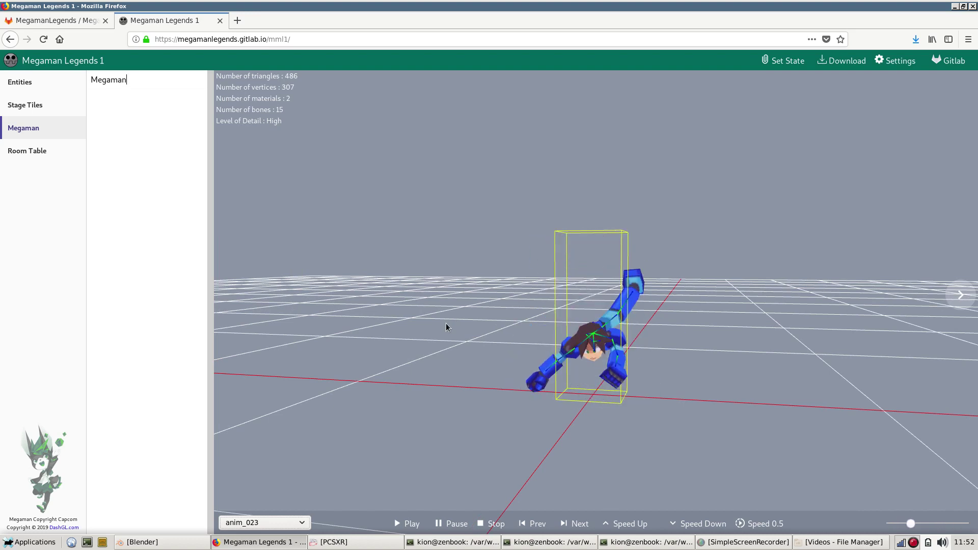
key("Down")
key("Down")
key("Down")
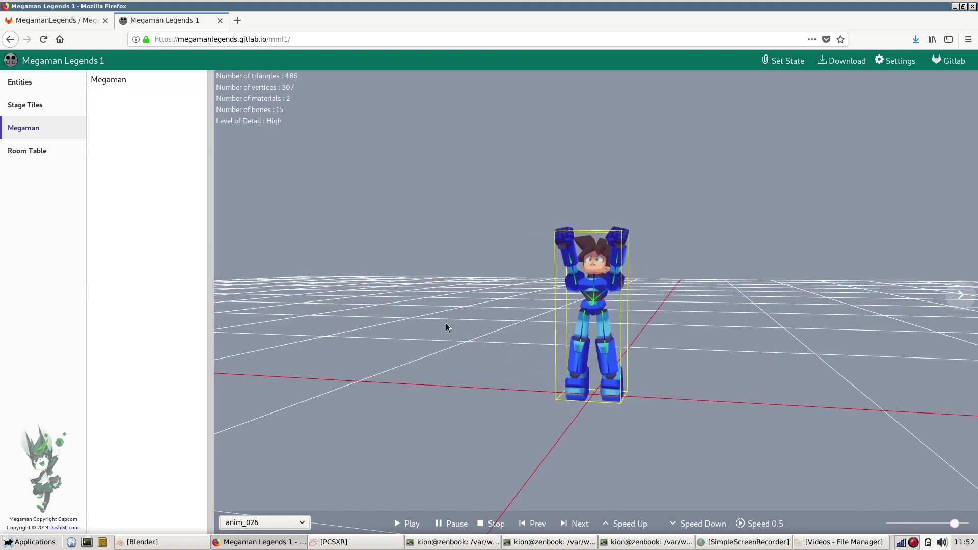
key("Down")
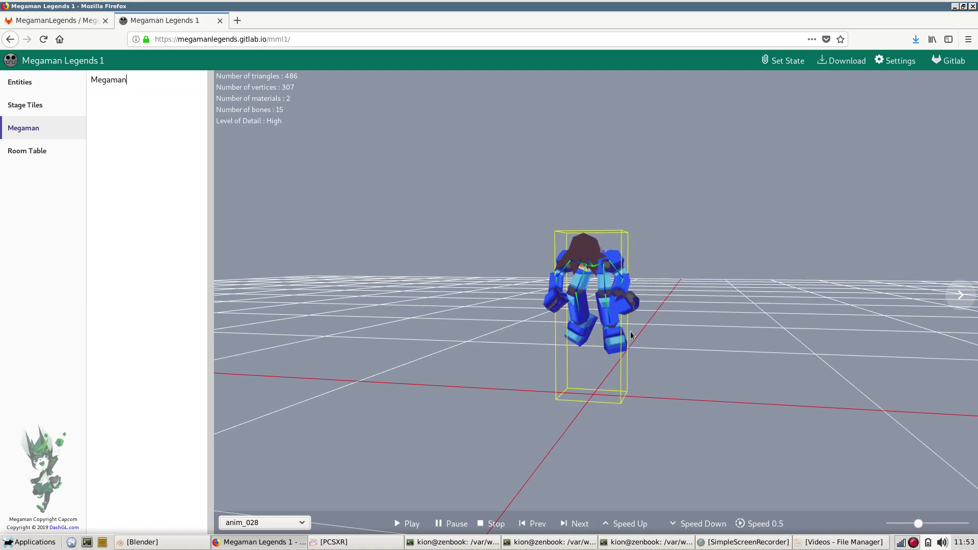
Examine Megaman's anim_028 from the front, the side and above while it plays
left_click_drag(631, 331, 445, 338)
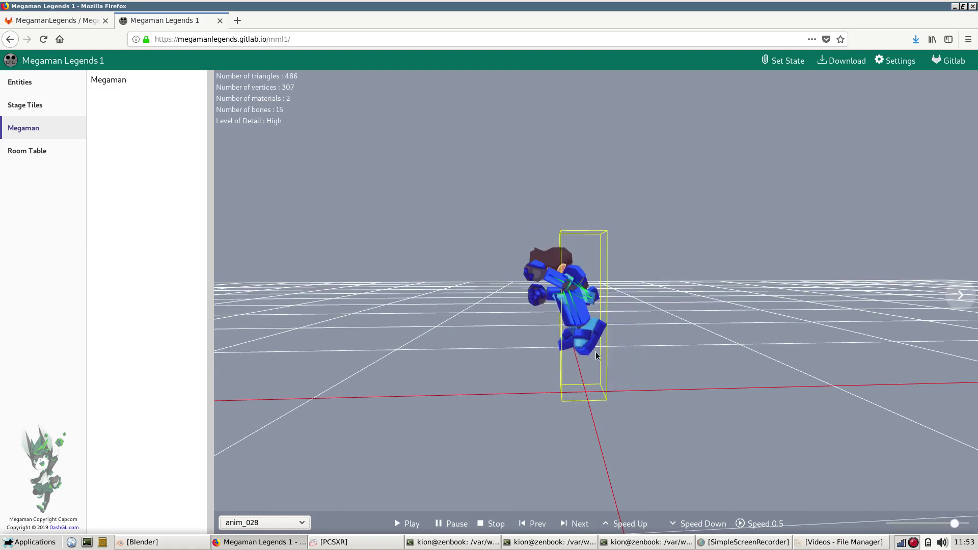
left_click_drag(609, 326, 668, 331)
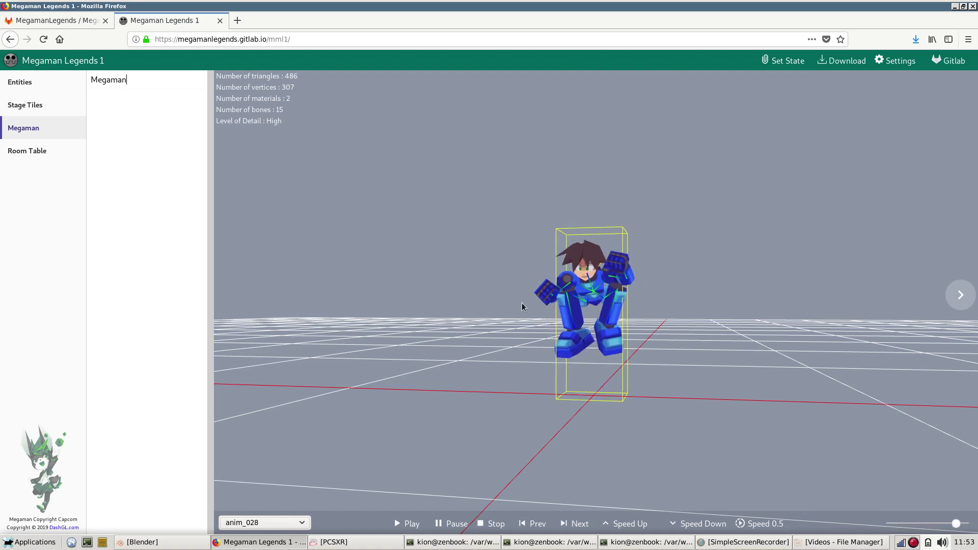
left_click_drag(522, 303, 417, 317)
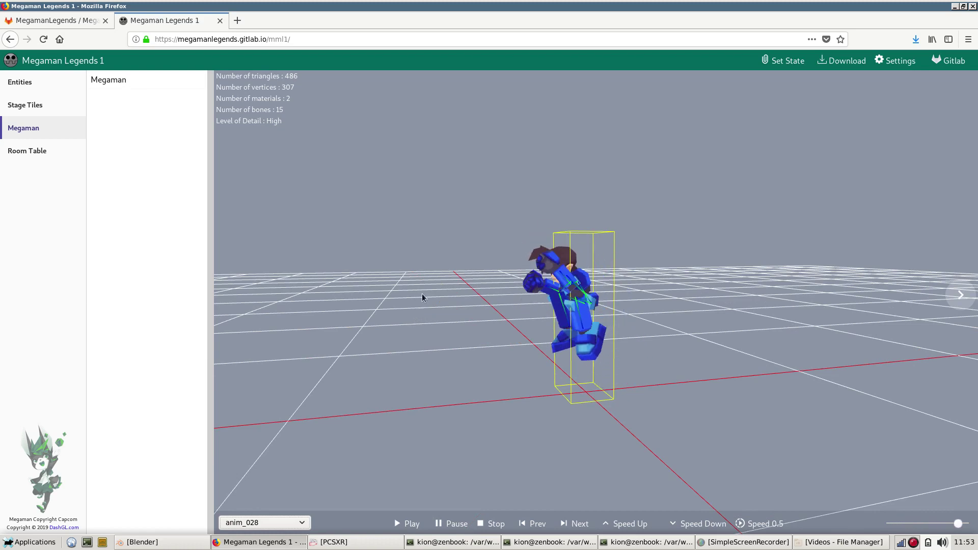
left_click_drag(421, 295, 572, 227)
left_click_drag(557, 265, 457, 291)
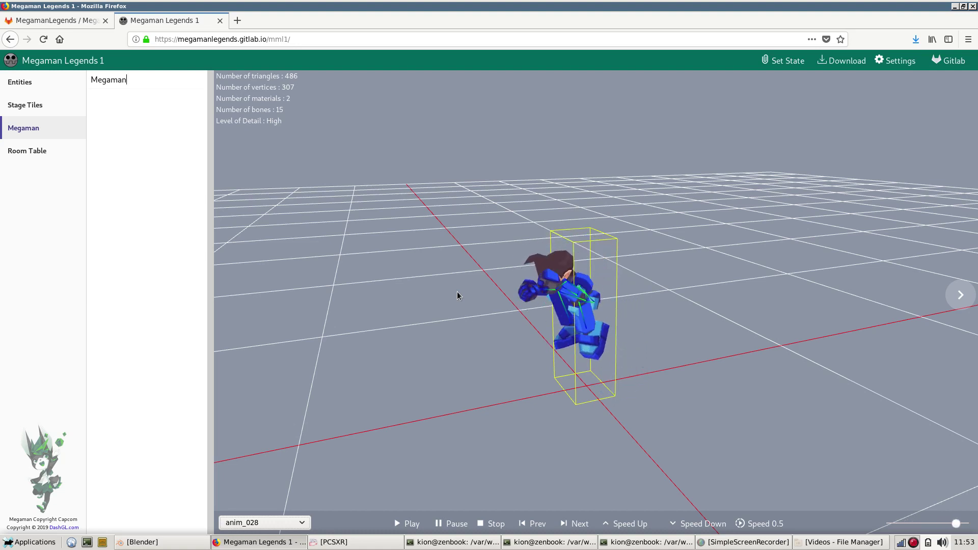
left_click_drag(578, 207, 505, 261)
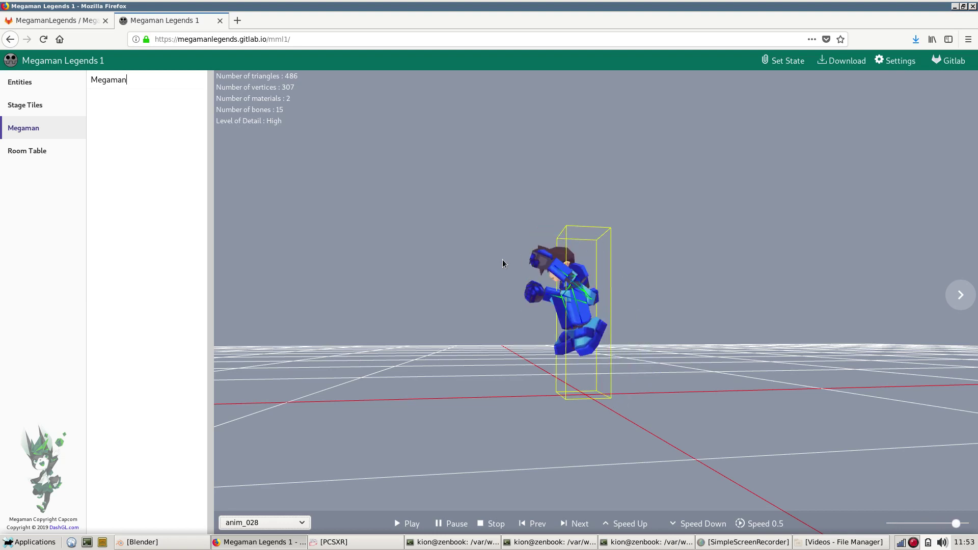
left_click_drag(484, 278, 551, 275)
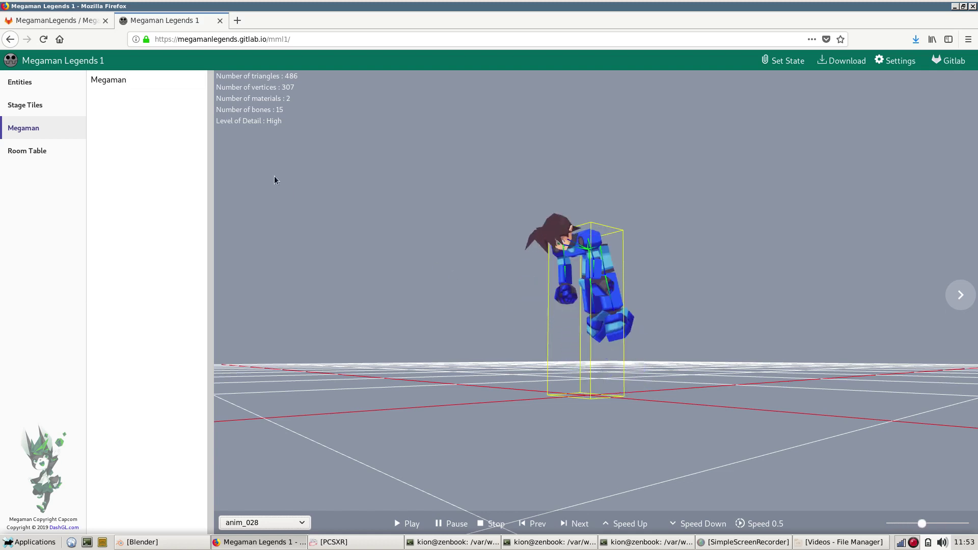
left_click_drag(482, 235, 547, 268)
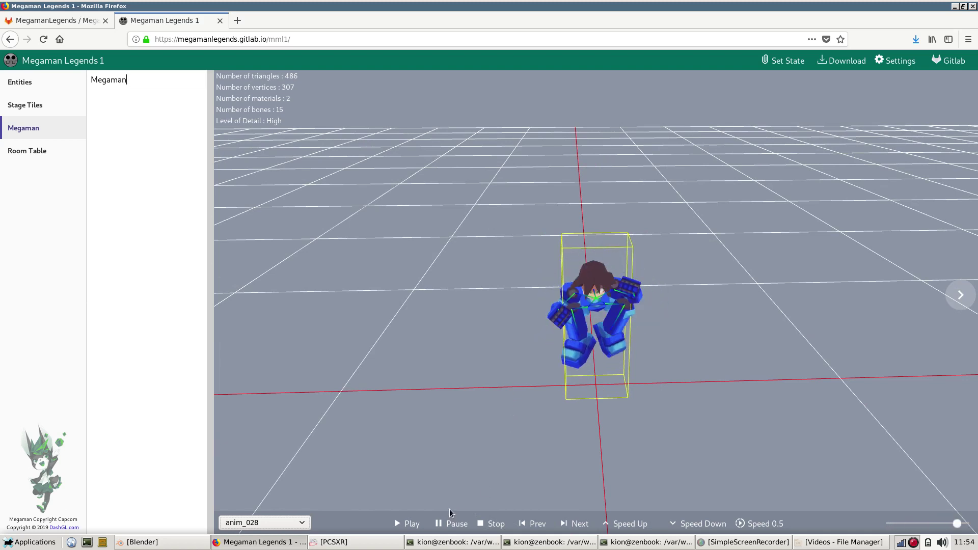
Open room_000 from the room table and view the entire area with its buildings and grounds from above
left_click(33, 152)
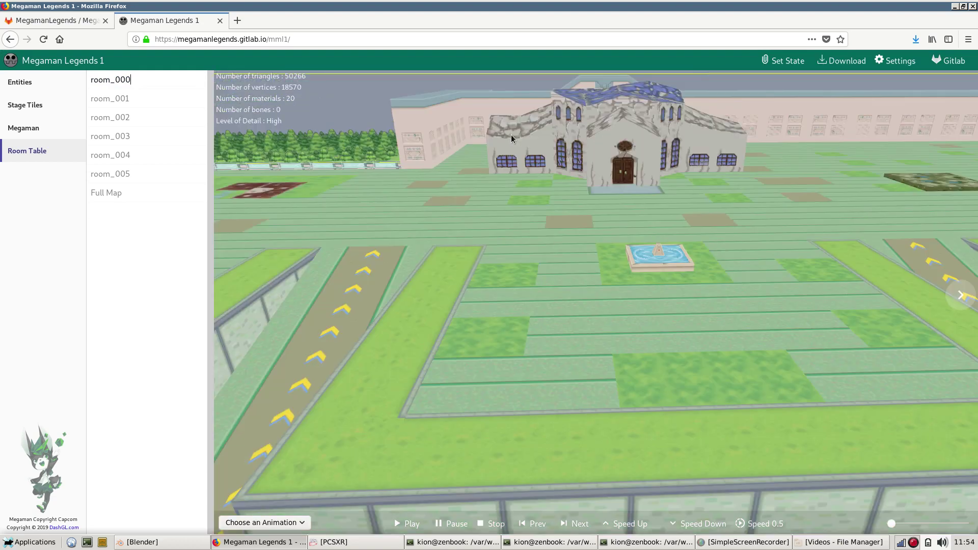
scroll(658, 289, "down", 5)
left_click_drag(657, 287, 655, 260)
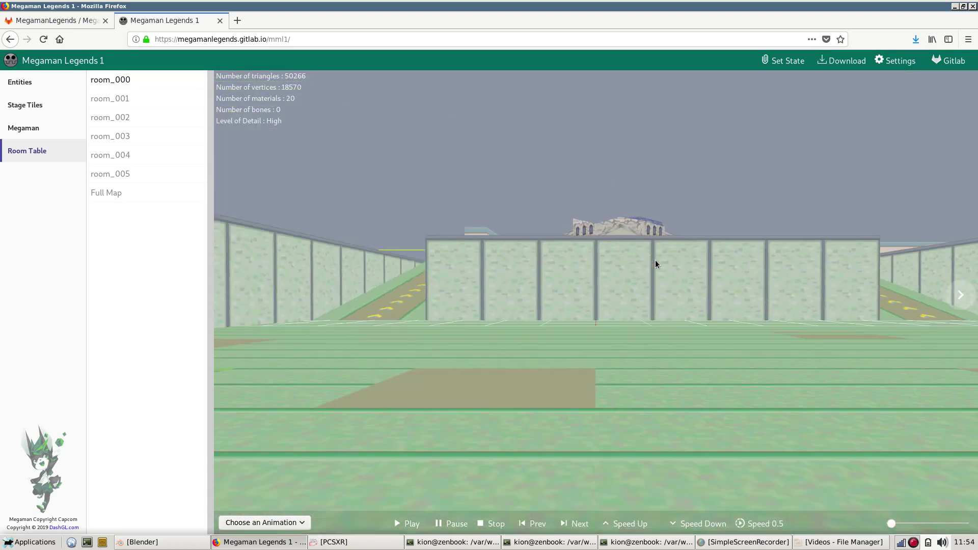
scroll(652, 269, "down", 6)
scroll(652, 321, "up", 6)
mouse_move(653, 331)
left_mouse_down()
mouse_move(610, 337)
mouse_move(557, 314)
mouse_move(539, 323)
mouse_move(592, 318)
mouse_move(635, 335)
mouse_move(647, 328)
left_mouse_up()
scroll(539, 323, "down", 6)
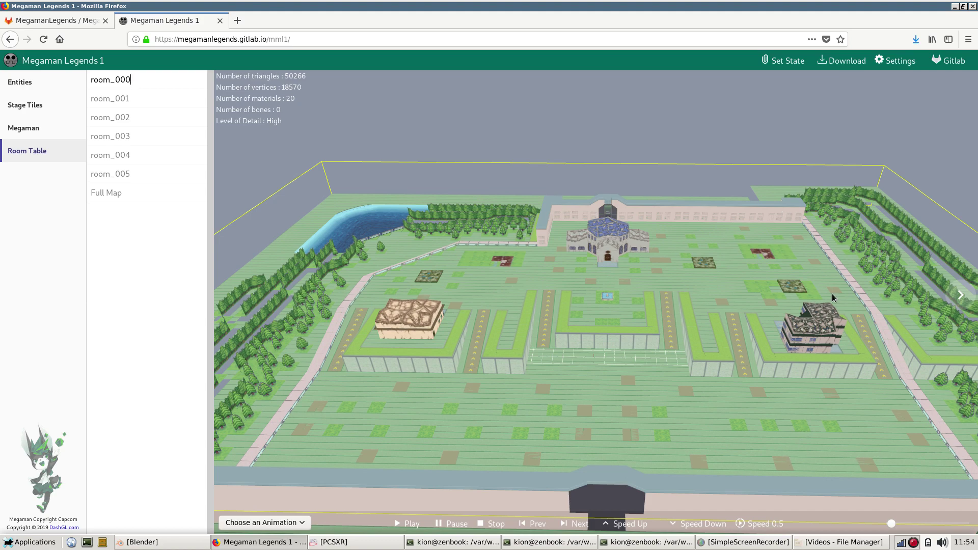
left_click_drag(747, 302, 763, 324)
left_click_drag(800, 407, 895, 302)
left_click_drag(388, 264, 428, 265)
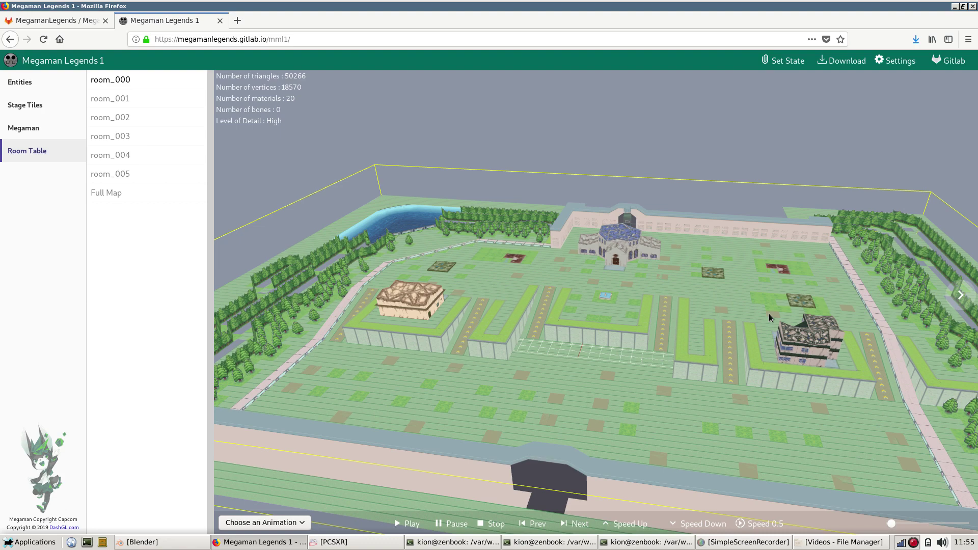
Examine room_000's grounds from slightly different angles, ending close to the fountain and the blue-roofed building
left_click_drag(744, 262, 720, 264)
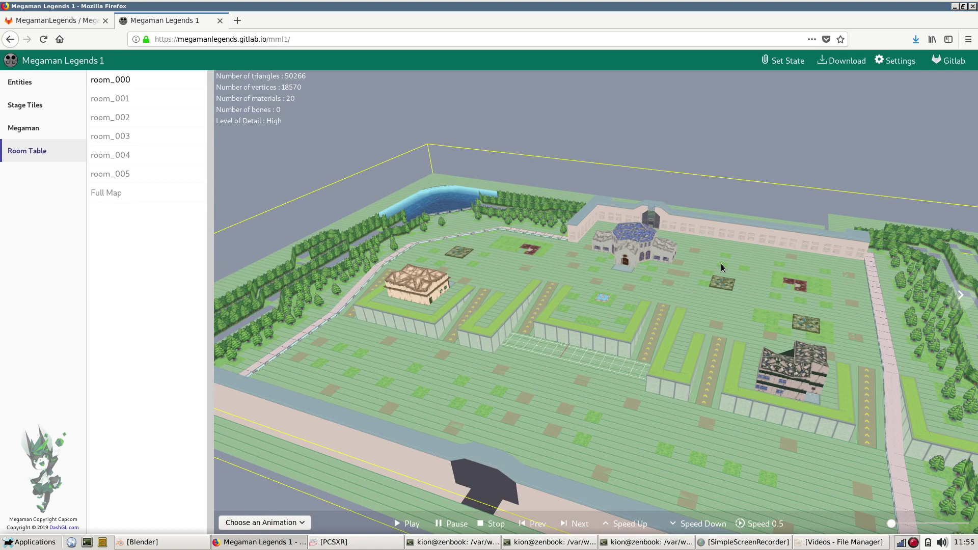
mouse_move(720, 263)
left_mouse_down()
mouse_move(708, 275)
mouse_move(726, 280)
mouse_move(735, 261)
left_mouse_up()
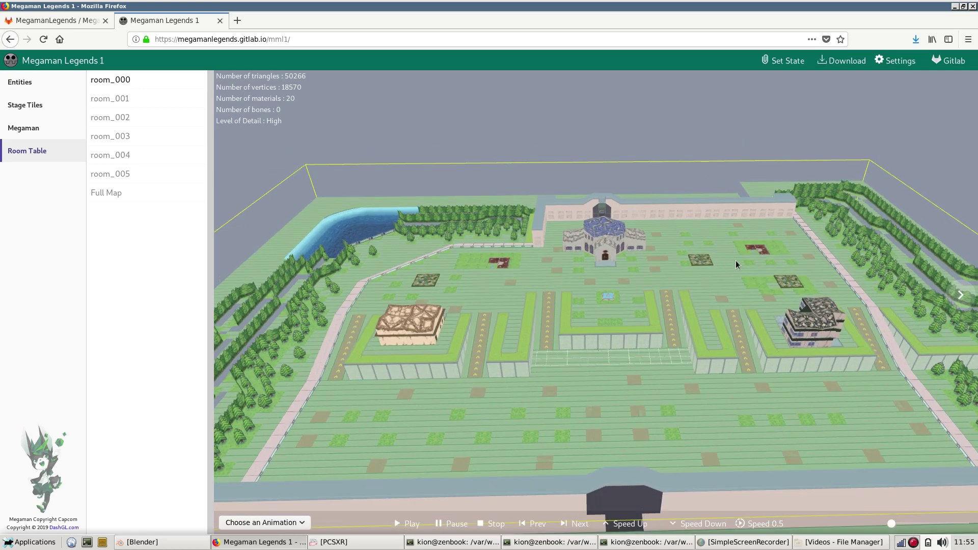
left_click(960, 292)
left_click(962, 297)
left_click(237, 295)
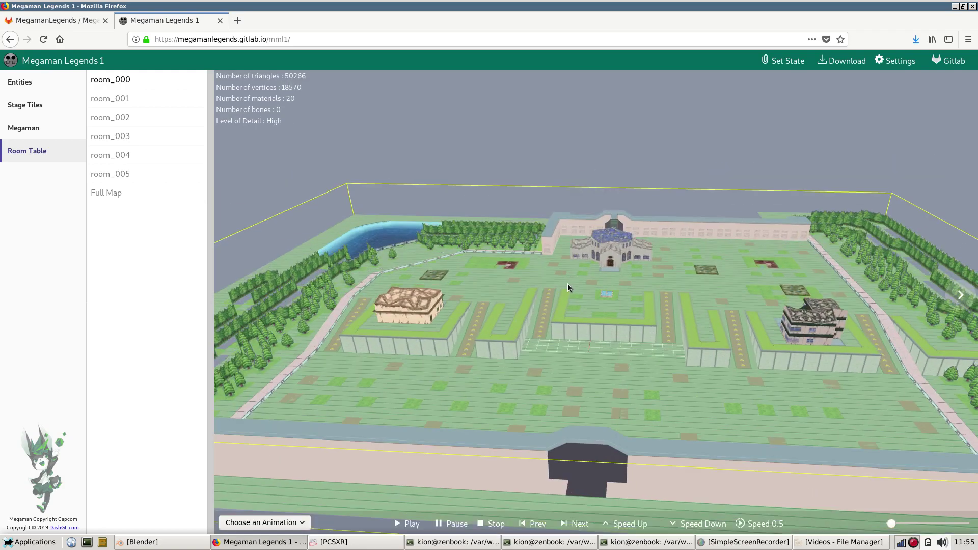
left_click_drag(619, 300, 539, 319)
scroll(536, 324, "up", 5)
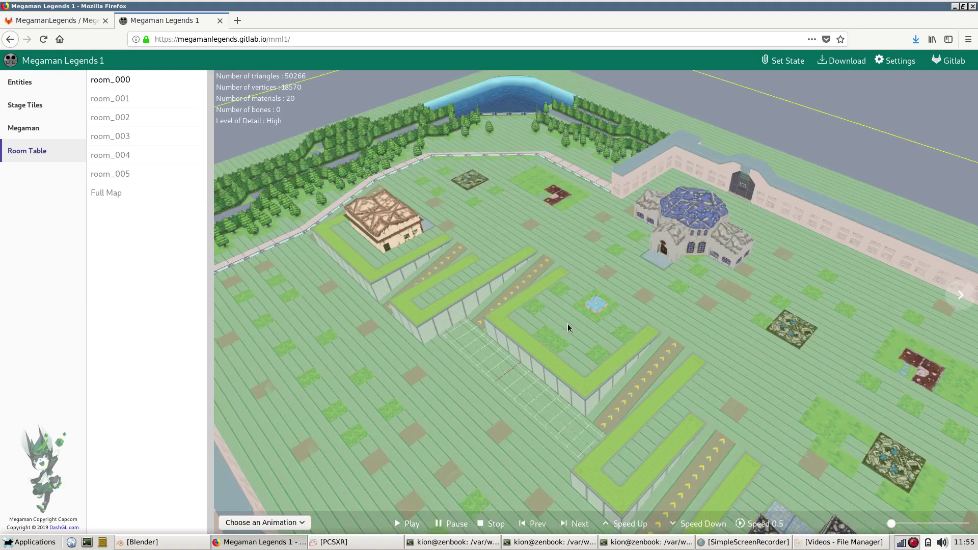
scroll(566, 322, "up", 6)
left_click_drag(599, 310, 576, 299)
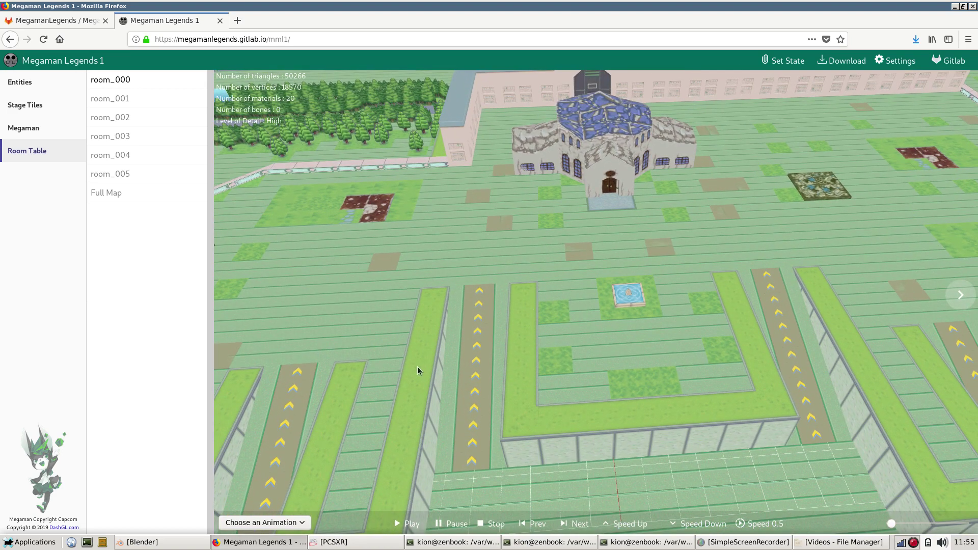
View the whole of room_000 from the front, from the side and from above
scroll(662, 343, "down", 5)
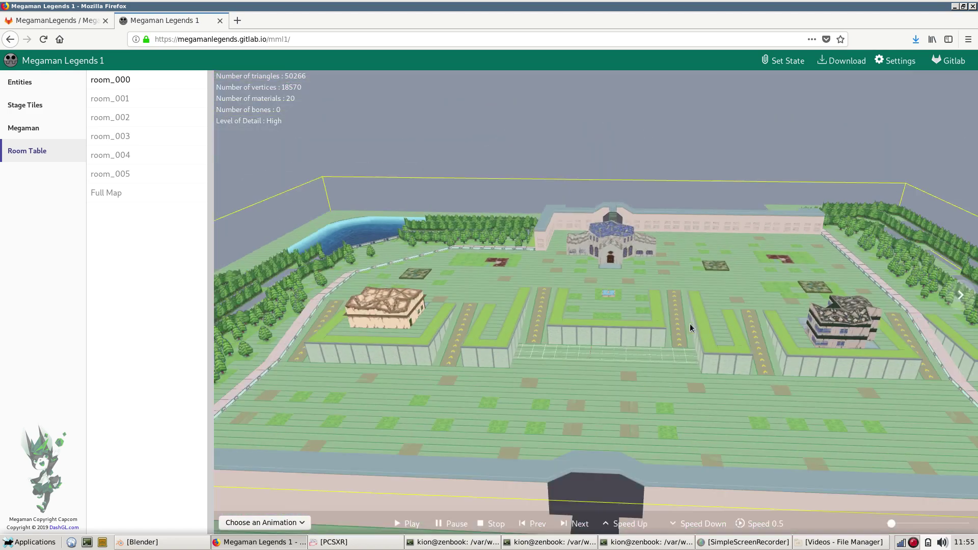
left_click_drag(690, 324, 686, 319)
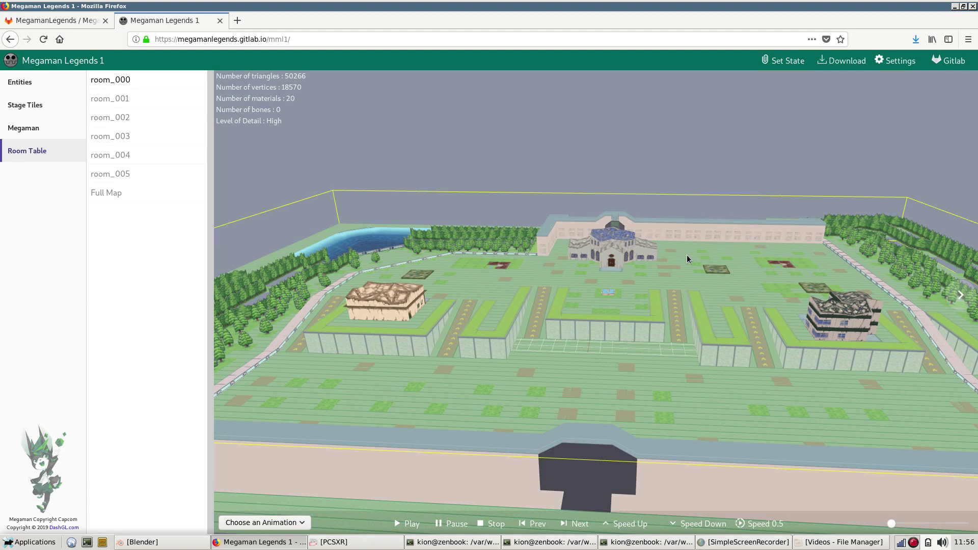
scroll(736, 340, "up", 2)
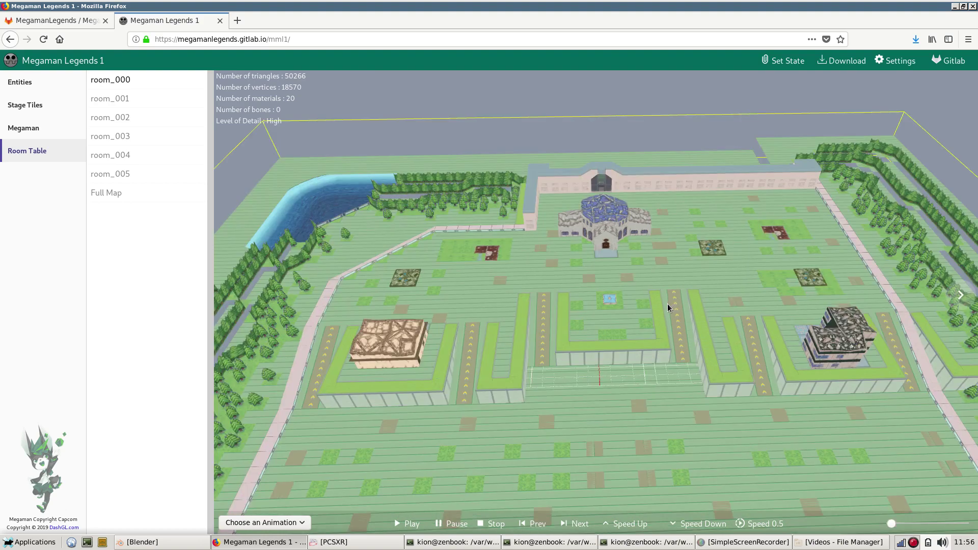
left_click_drag(737, 338, 571, 289)
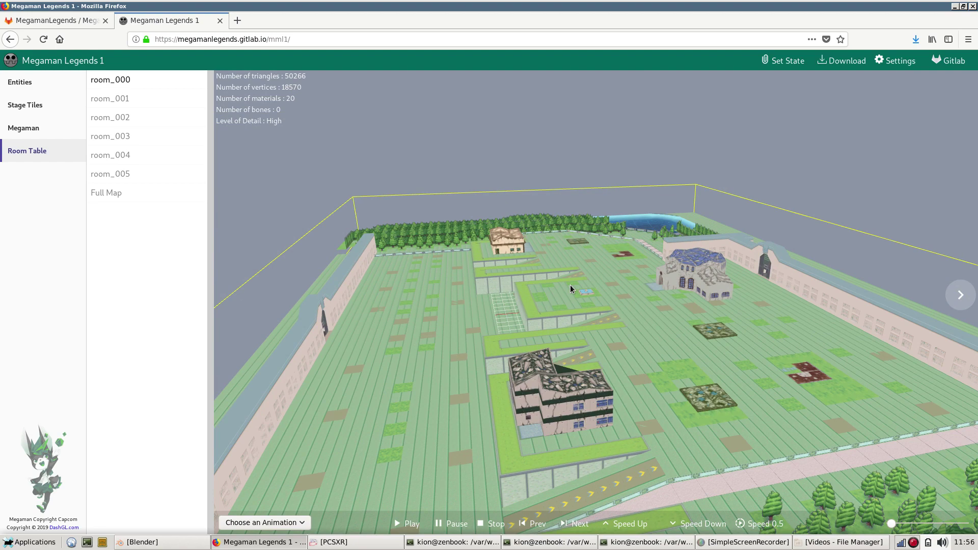
left_click_drag(496, 257, 649, 265)
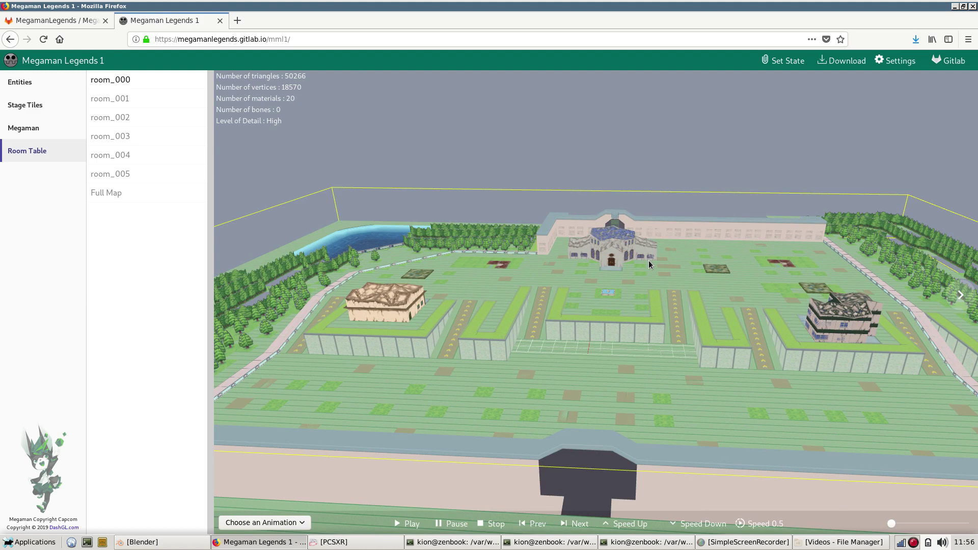
left_click_drag(692, 219, 669, 289)
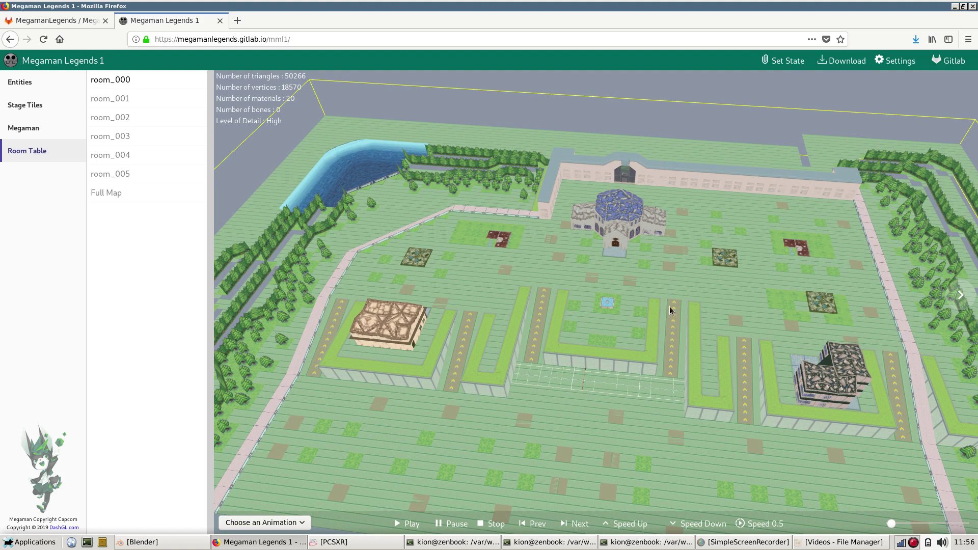
Open room_001 from the room table and bring the view inside the room to its curved desk
left_click(100, 102)
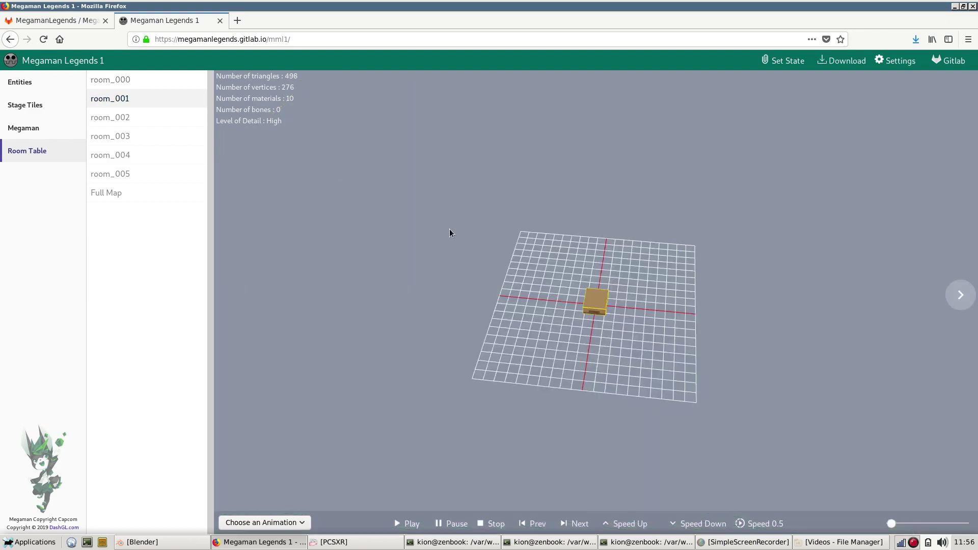
scroll(570, 186, "up", 5)
left_click_drag(592, 258, 718, 307)
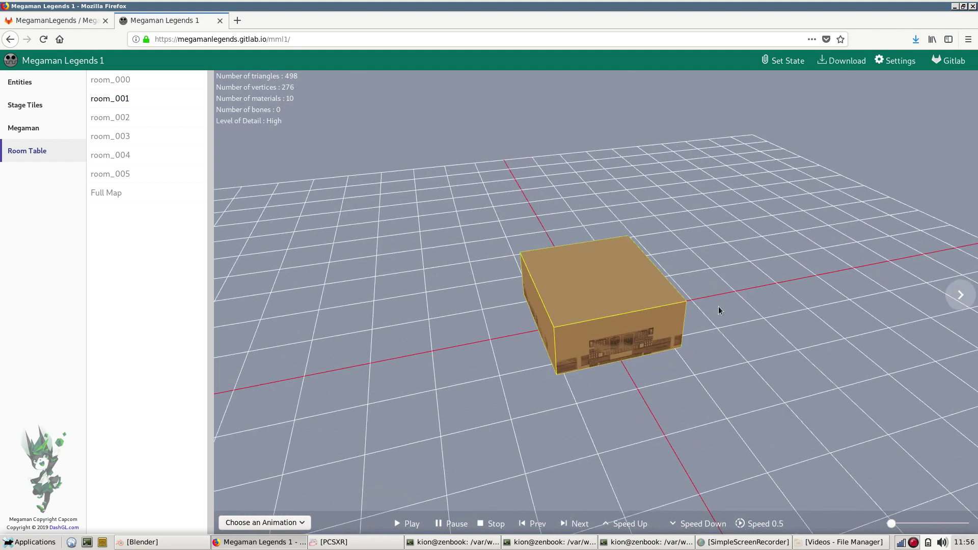
scroll(624, 288, "up", 6)
scroll(650, 349, "down", 5)
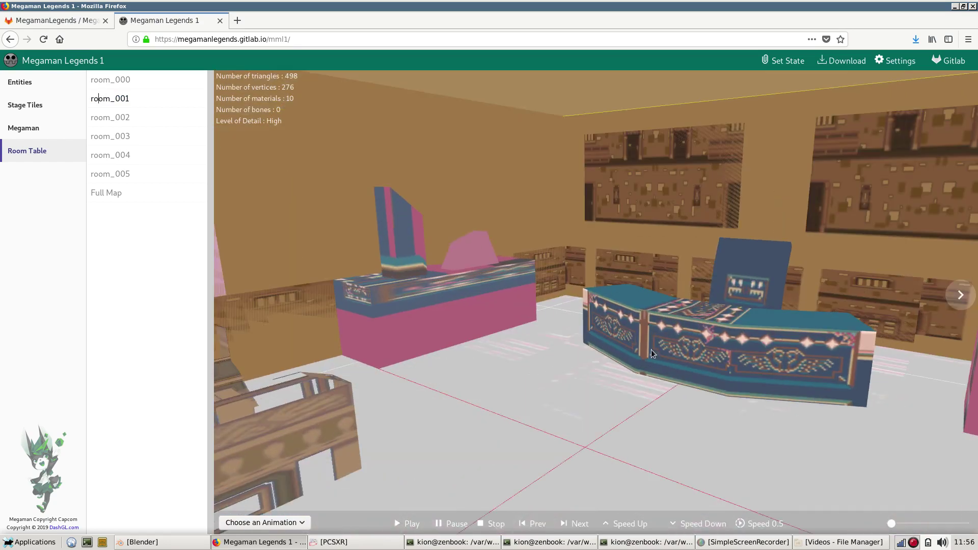
Look around the interior of room_001, including the curved desk, the pink statue and the side counter
left_click_drag(651, 349, 906, 343)
scroll(753, 341, "down", 5)
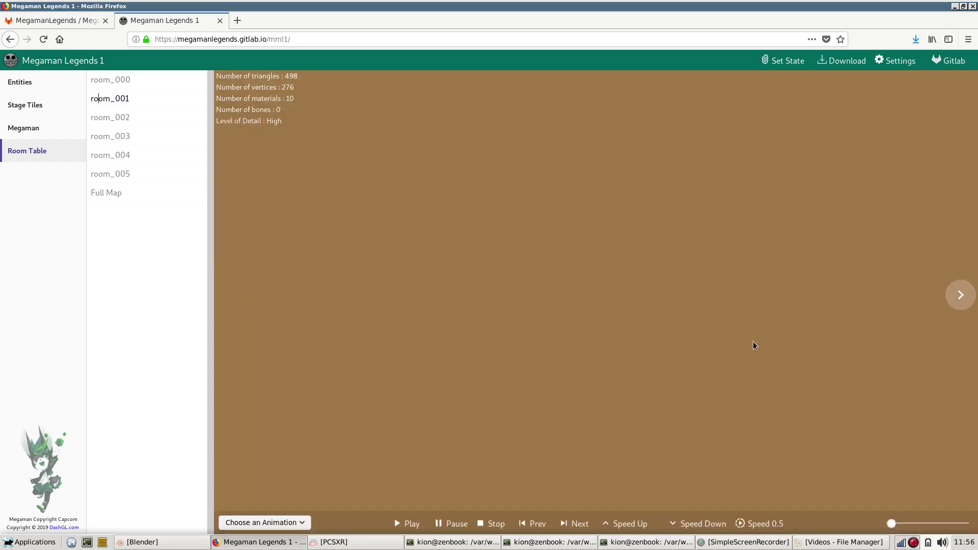
scroll(744, 341, "up", 6)
left_click_drag(715, 346, 578, 352)
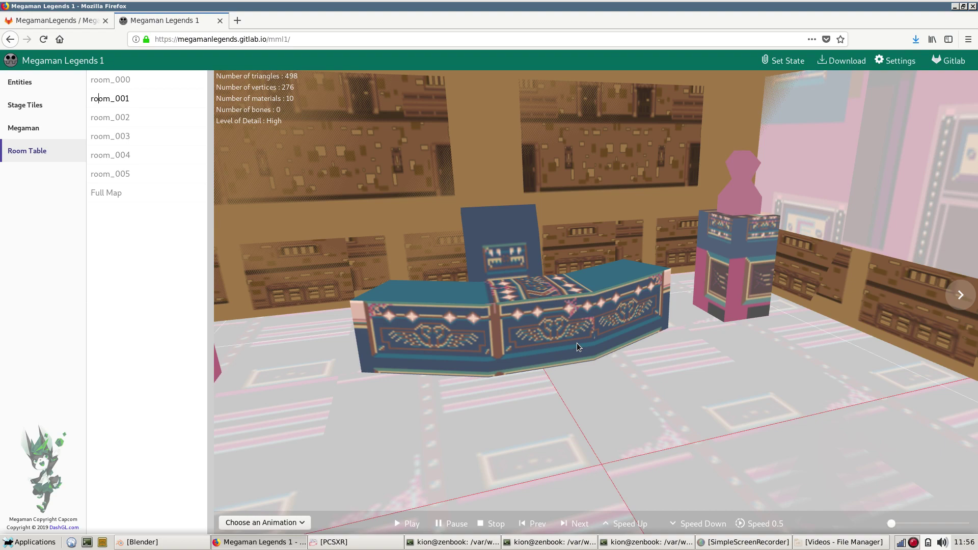
scroll(575, 345, "down", 5)
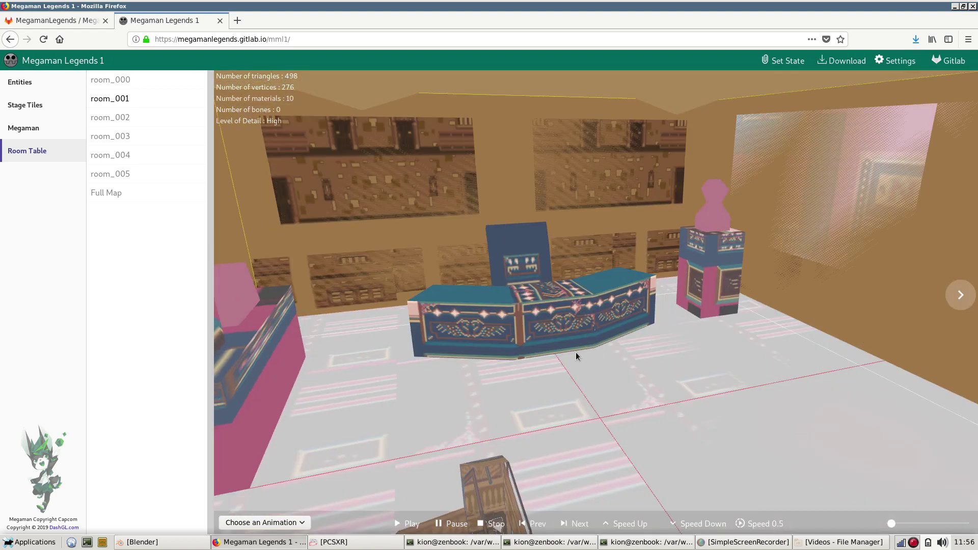
left_click_drag(576, 353, 440, 350)
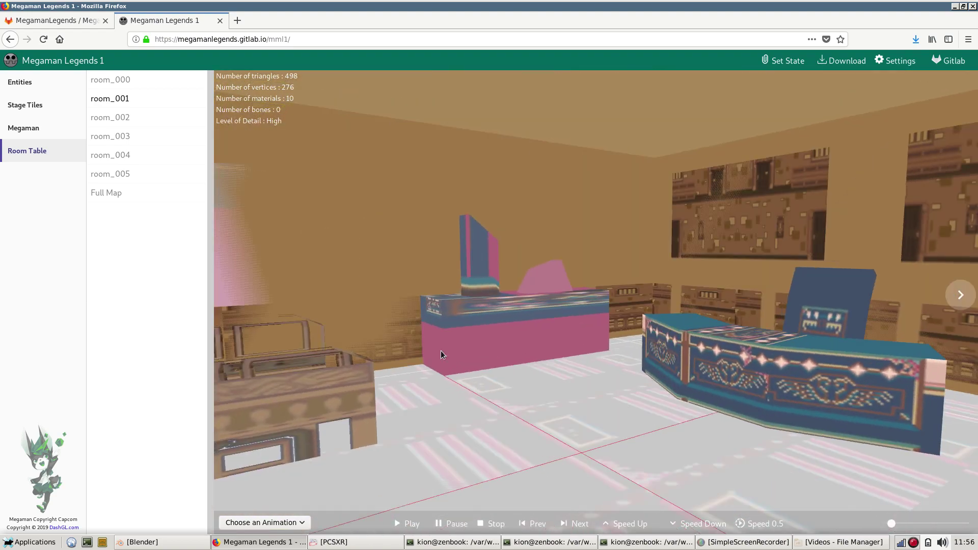
scroll(466, 360, "down", 3)
scroll(484, 377, "up", 4)
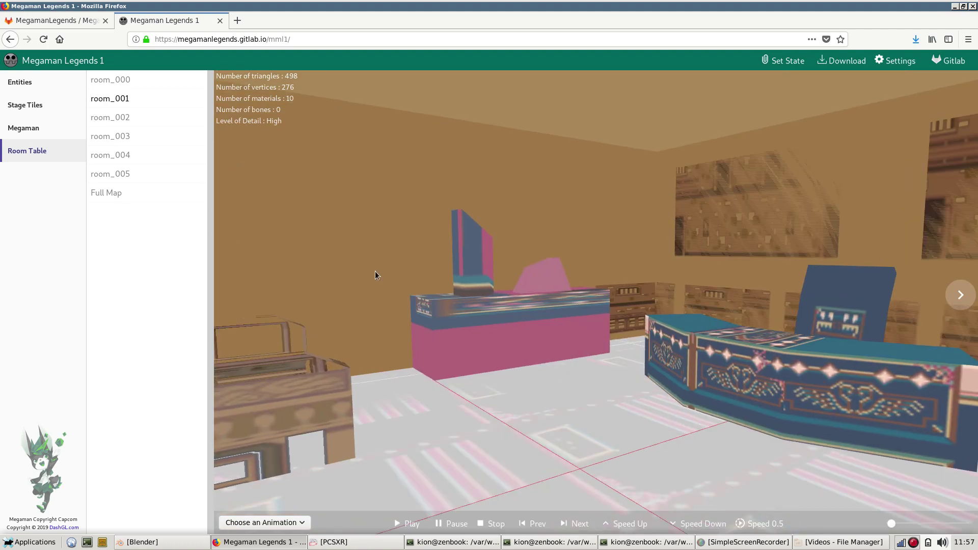
Examine the exterior box of room_001 from several sides, ending facing the wall with the doors and windows
left_click_drag(374, 271, 661, 317)
scroll(621, 305, "down", 5)
scroll(621, 304, "down", 5)
scroll(554, 338, "down", 3)
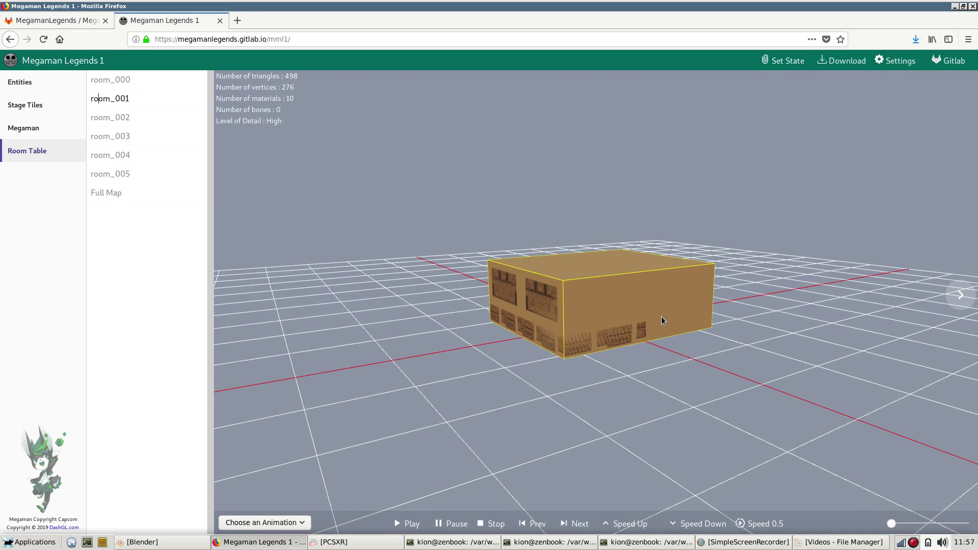
left_click_drag(656, 320, 526, 341)
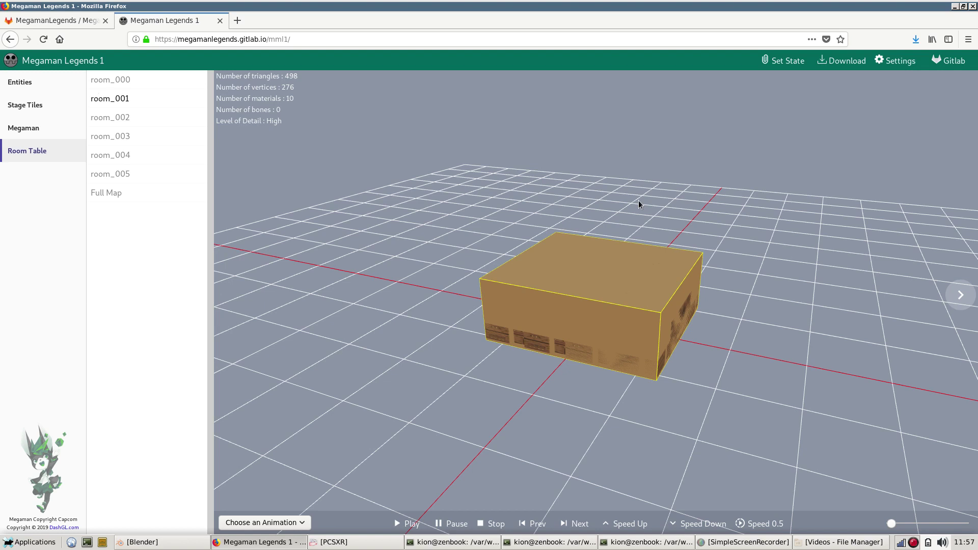
scroll(712, 292, "up", 10)
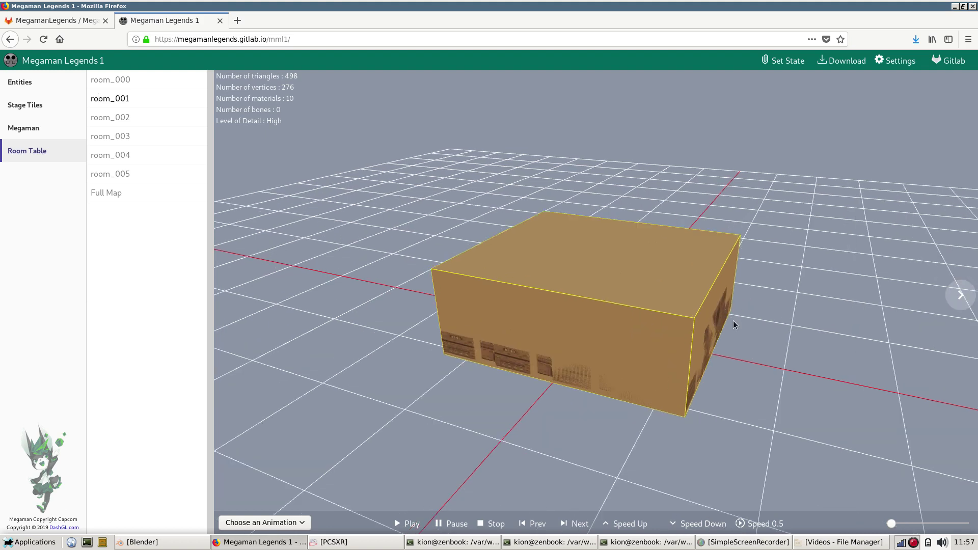
left_click_drag(713, 325, 545, 309)
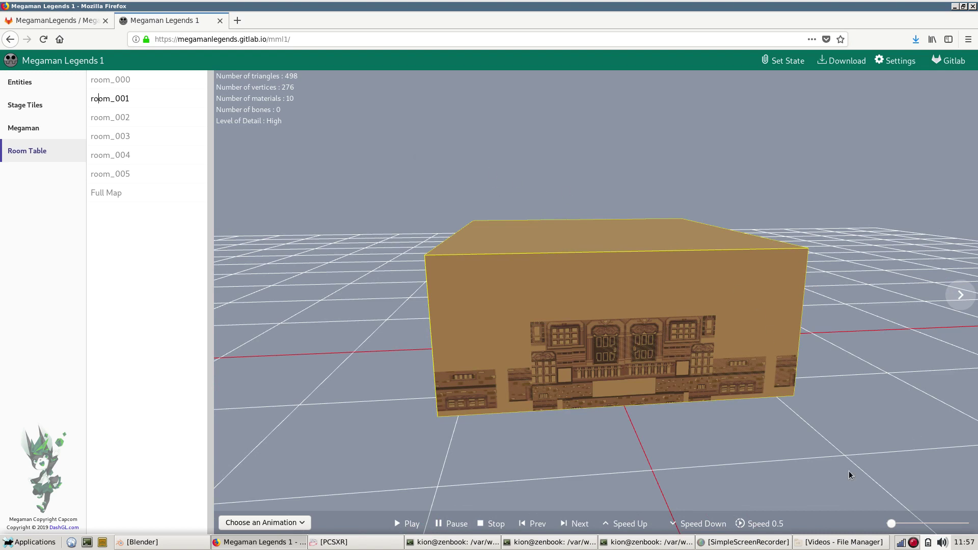
left_click(746, 542)
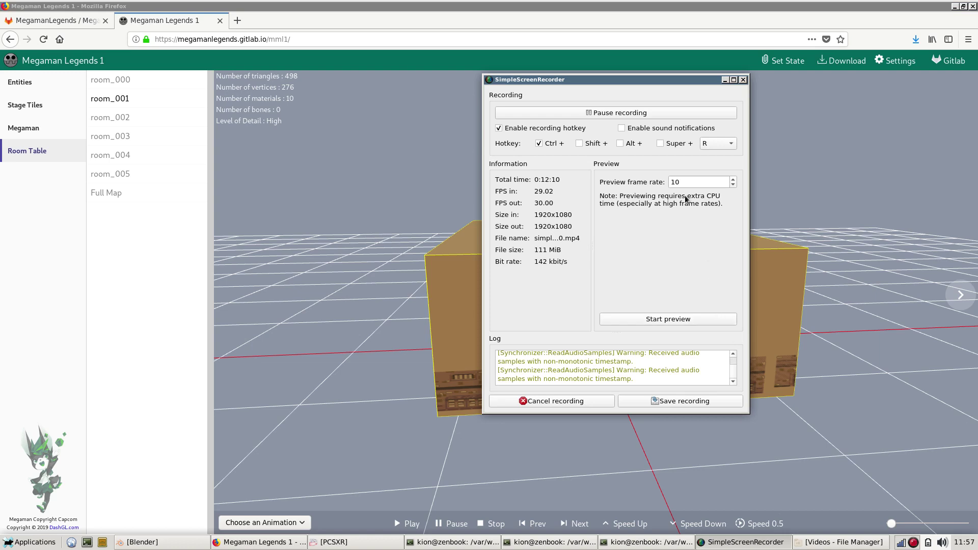